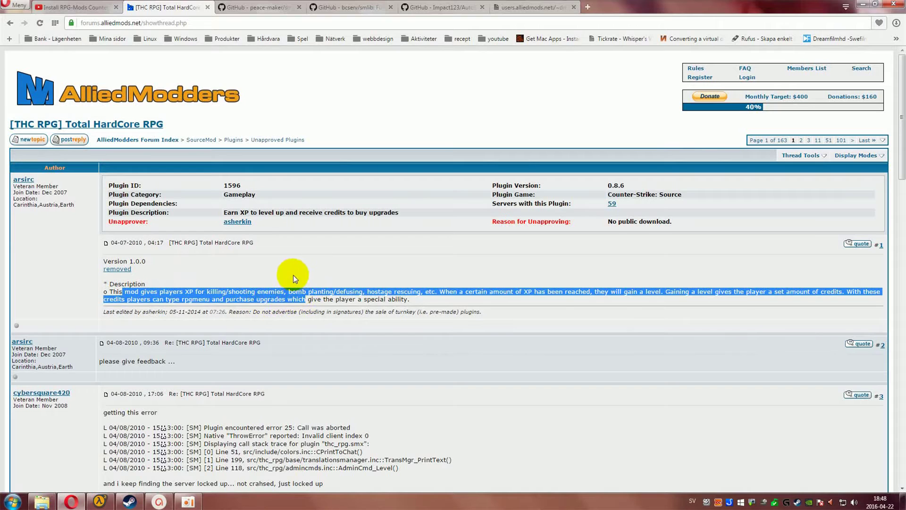
Read the plugin description in the Total HardCore RPG forum thread.
click(294, 278)
drag(199, 289, 415, 301)
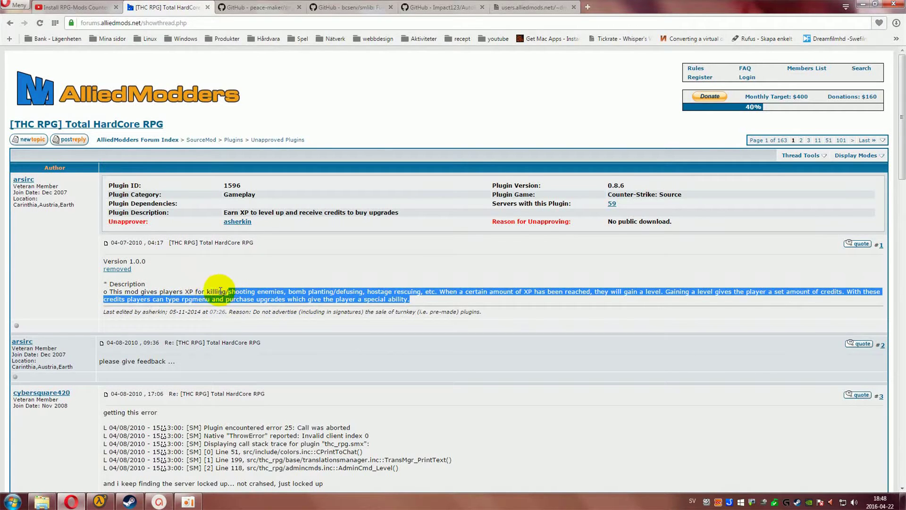
click(205, 286)
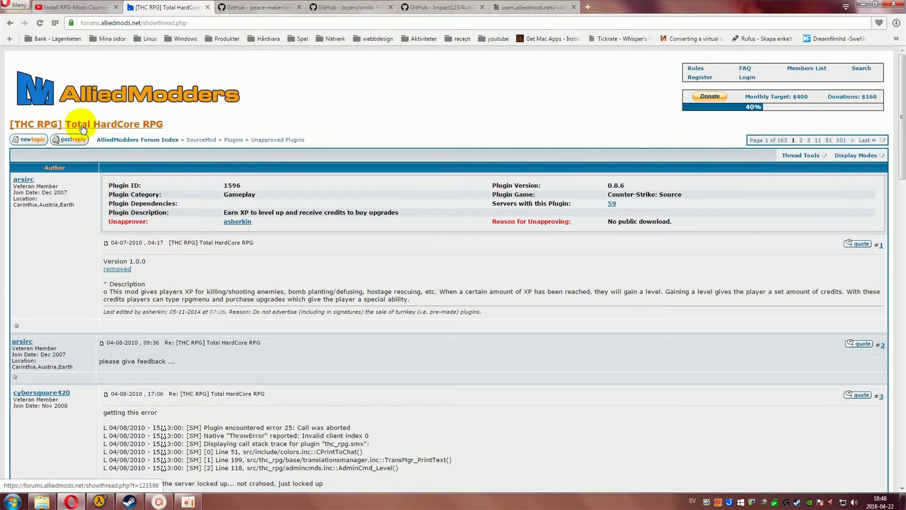
Review the peace-maker/smrpg GitHub page from its SM:RPG heading to the compile requirements, including the optional DHooks entry.
click(234, 10)
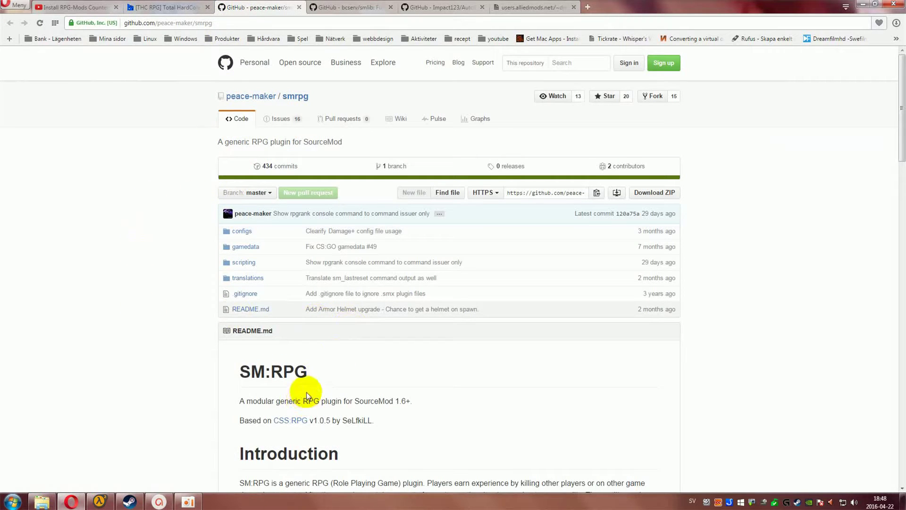
drag(308, 372, 252, 375)
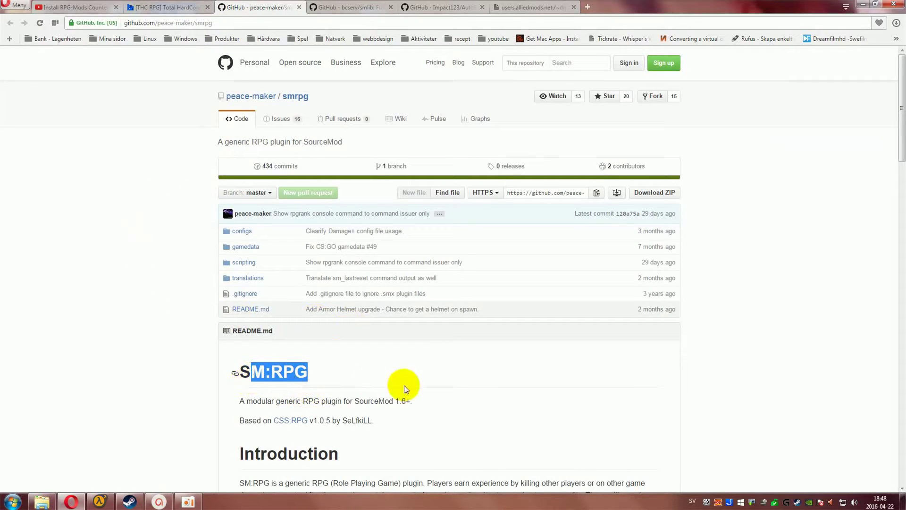
click(366, 376)
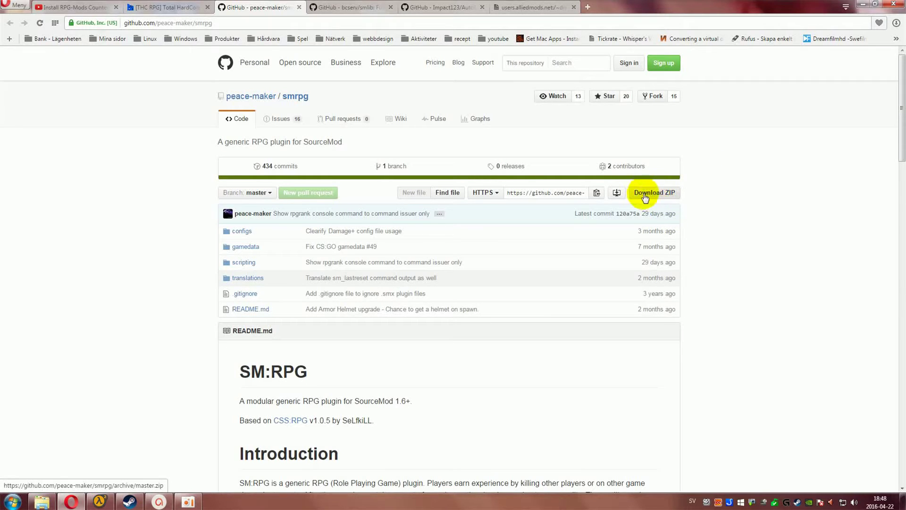
scroll(146, 369, down, 7)
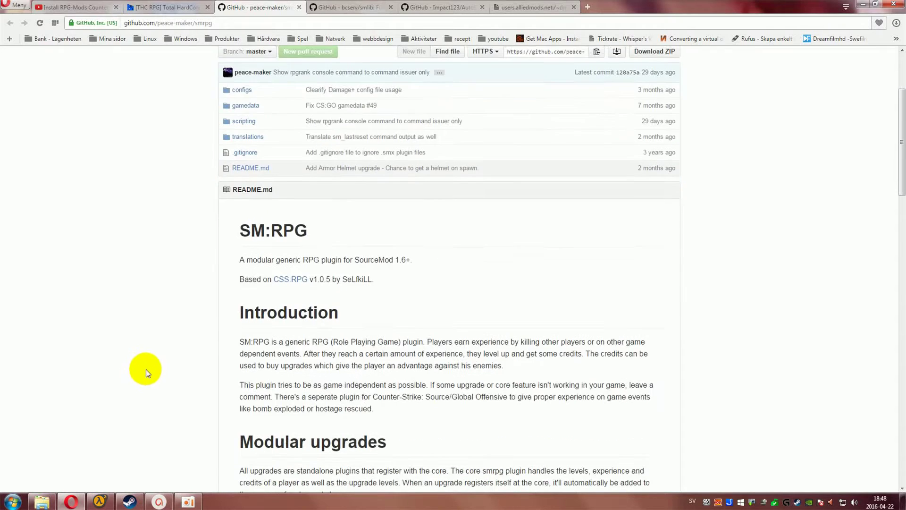
scroll(137, 288, down, 1)
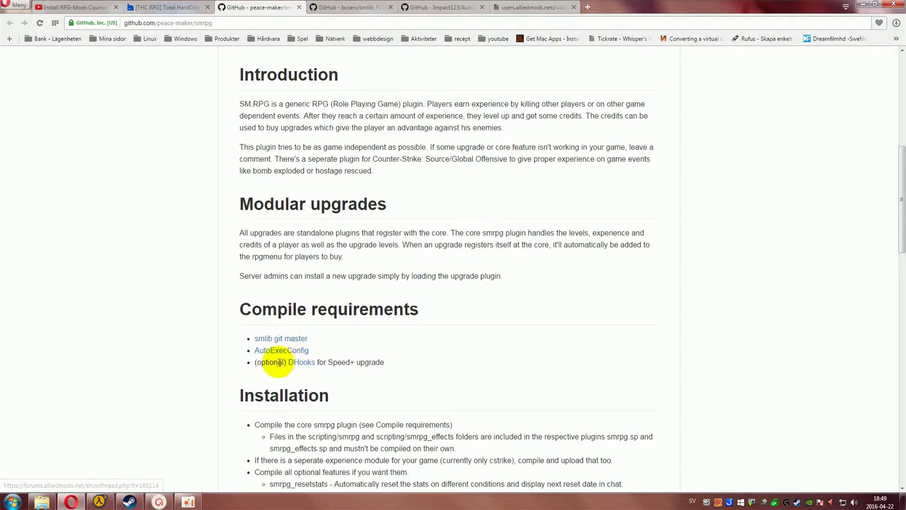
drag(267, 363, 300, 365)
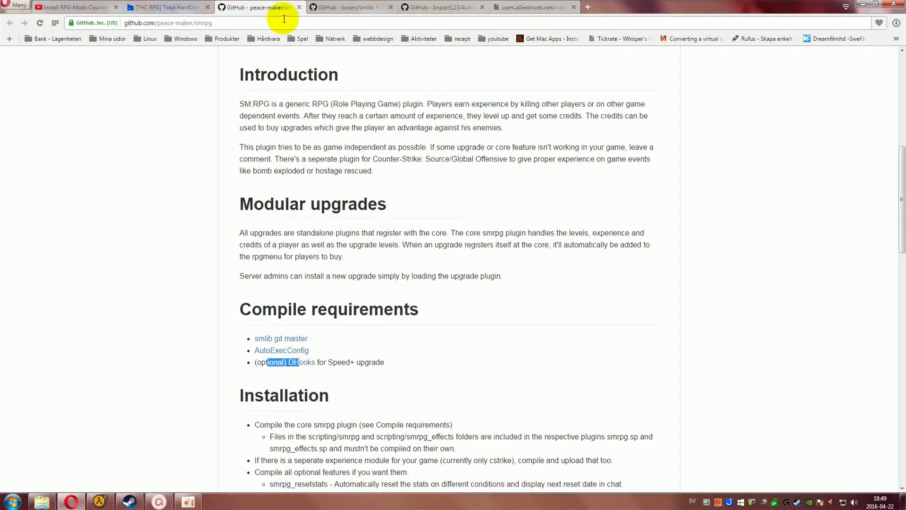
Look over the already opened pages of the required smlib, AutoExecConfig and DHooks downloads.
click(350, 9)
click(420, 8)
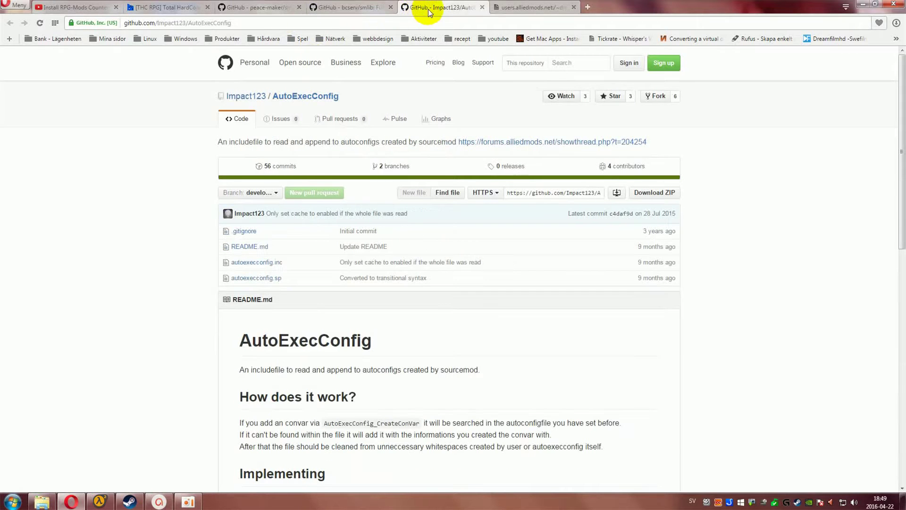
click(510, 9)
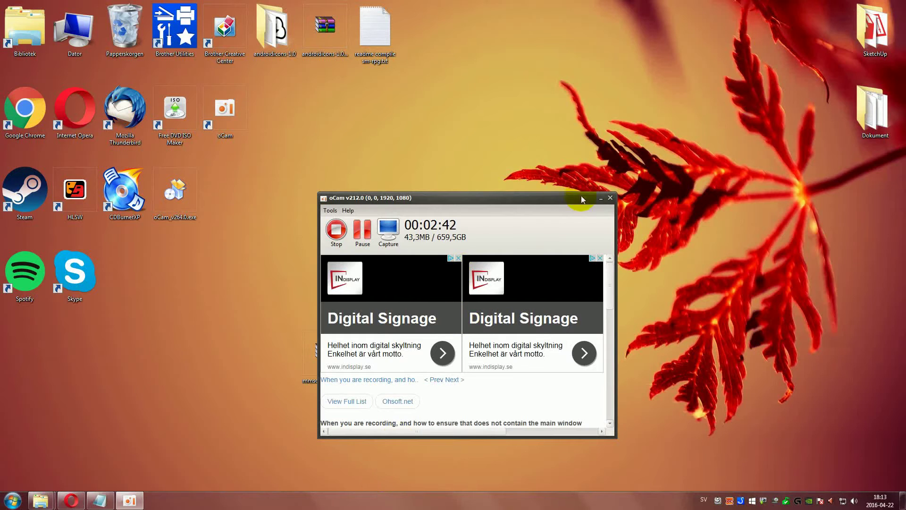
Minimize the screen recorder and move the mmsource and sourcemod archives together, apart from the other zip files on the desktop.
click(600, 199)
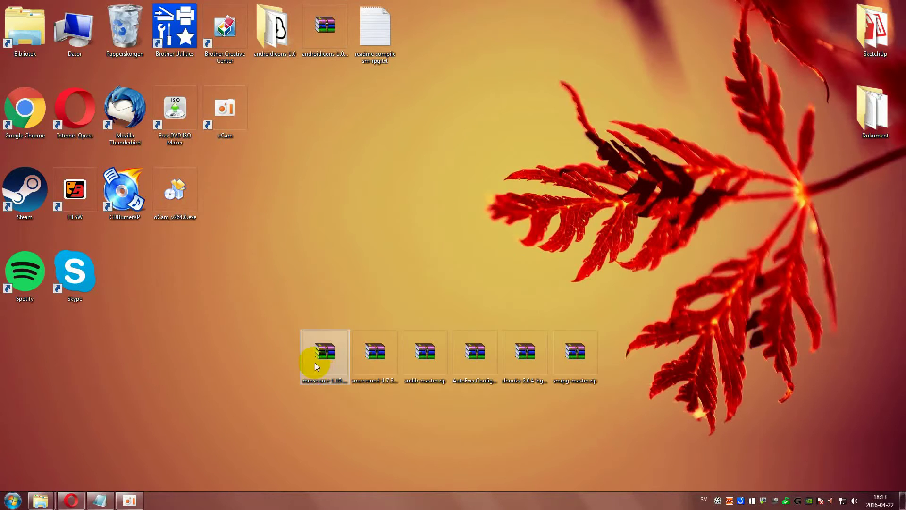
drag(315, 363, 298, 260)
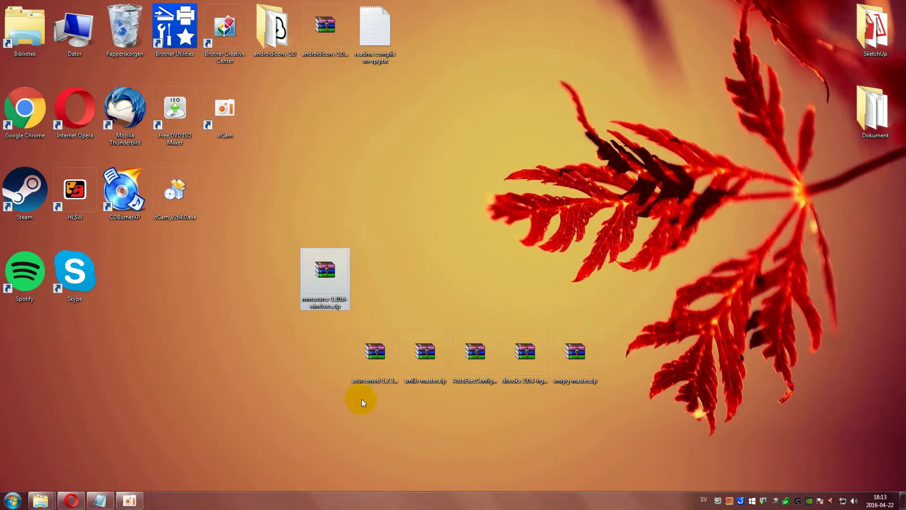
drag(361, 359, 358, 300)
drag(261, 253, 427, 298)
drag(370, 267, 370, 185)
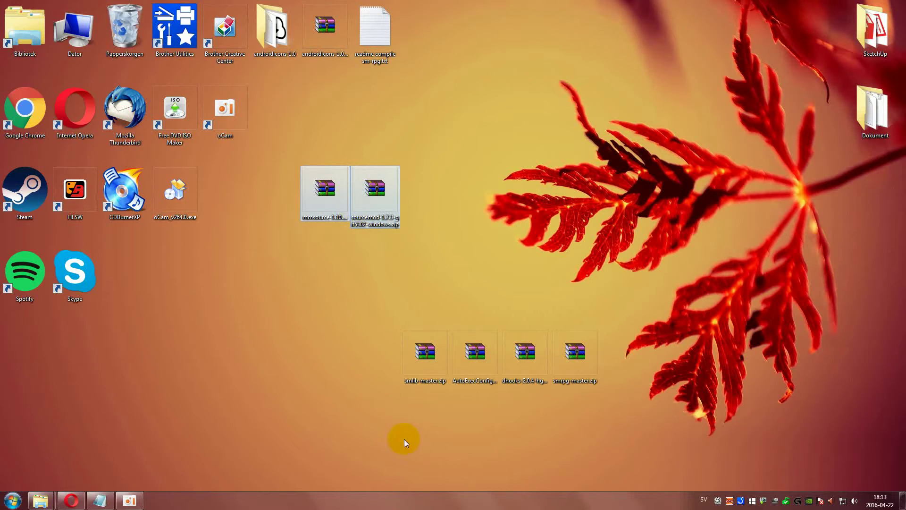
Line up the smlib-master, AutoExecConfig, dhooks and smrpg-master archives in one desktop row, each shifted one place over.
drag(420, 361, 371, 361)
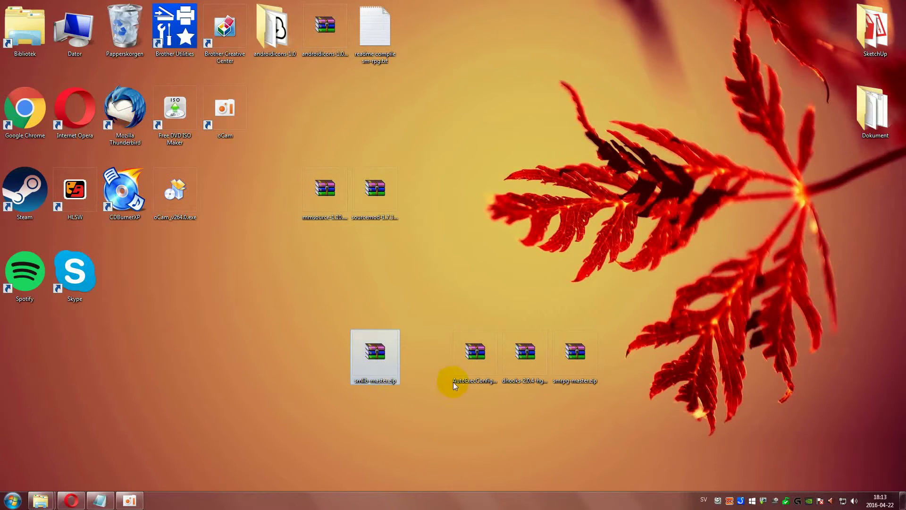
drag(460, 378, 420, 371)
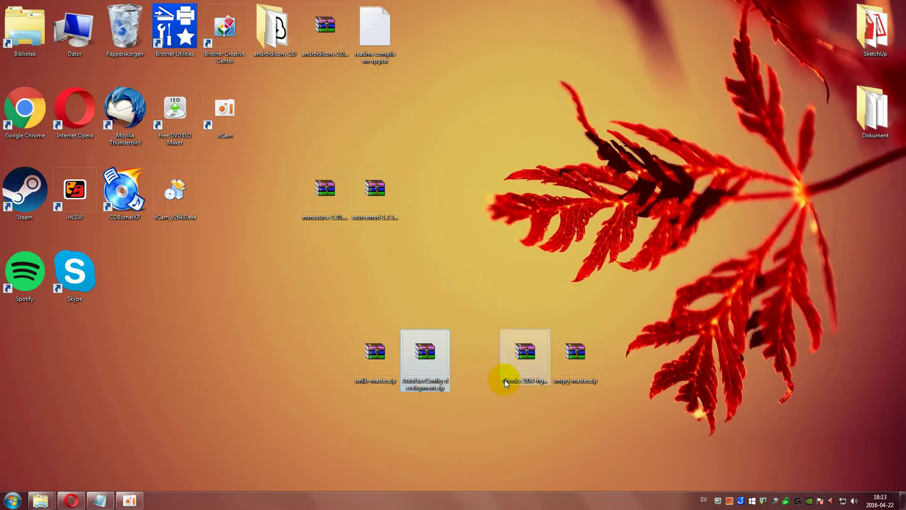
drag(505, 380, 461, 376)
drag(548, 387, 494, 369)
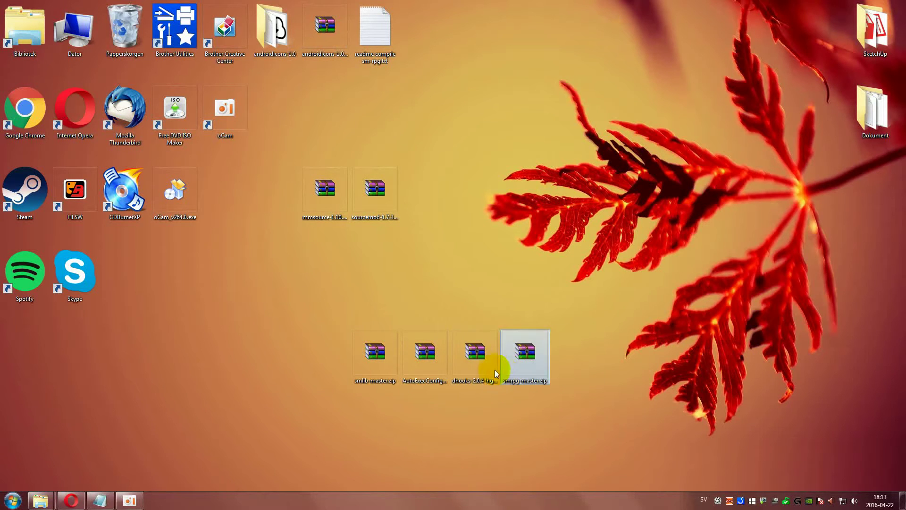
Open the game server folder C:\srcds\css\cstrike.
double_click(60, 39)
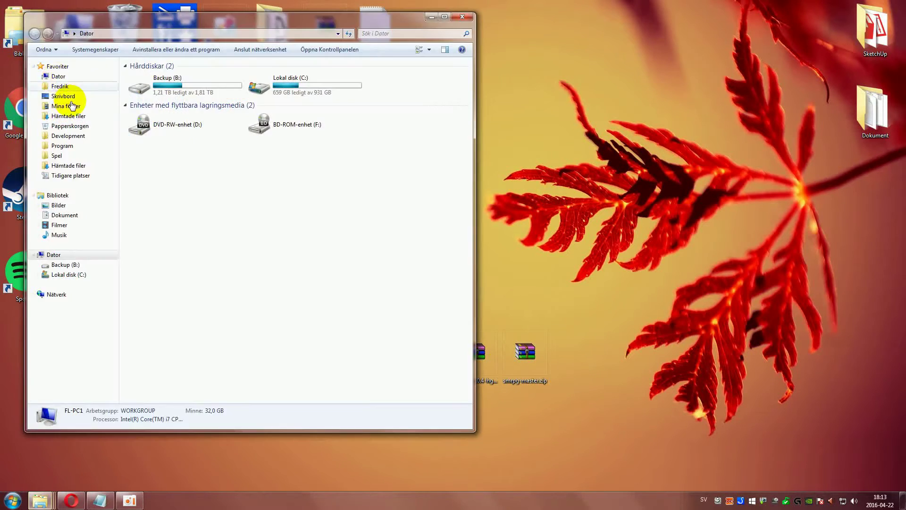
double_click(265, 91)
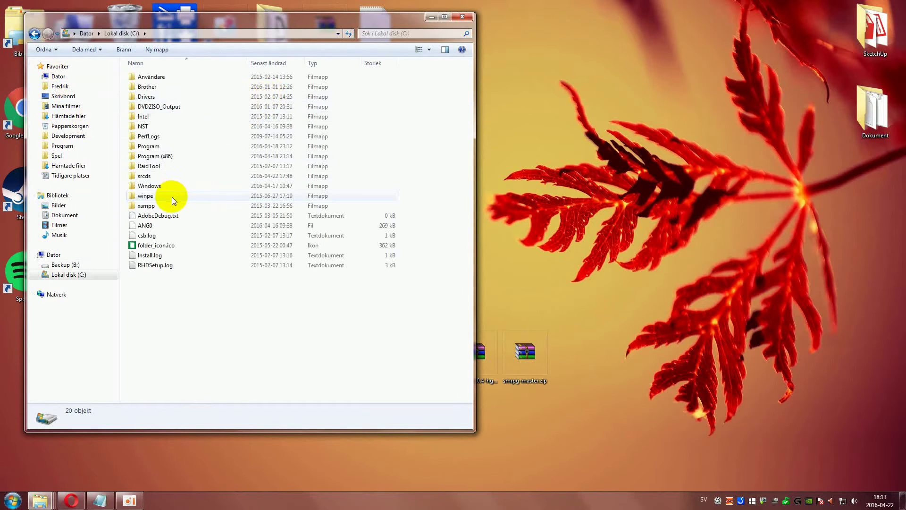
double_click(162, 176)
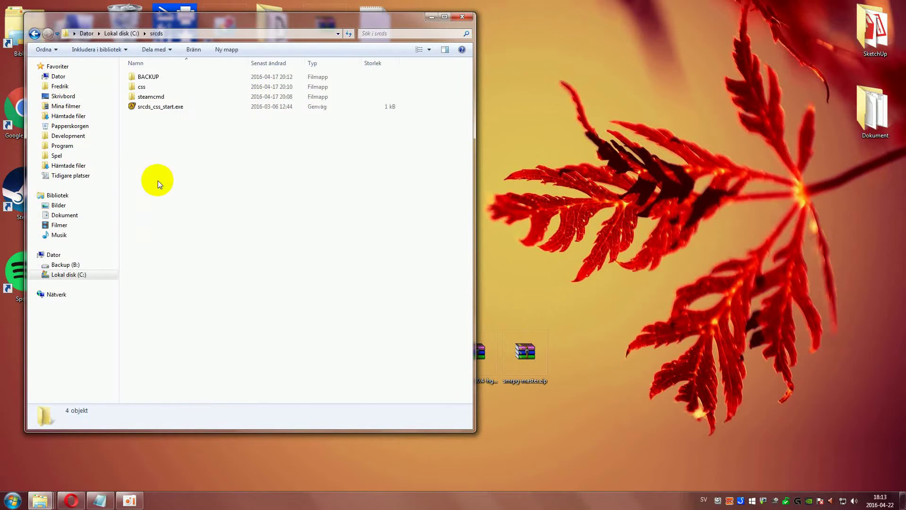
double_click(149, 87)
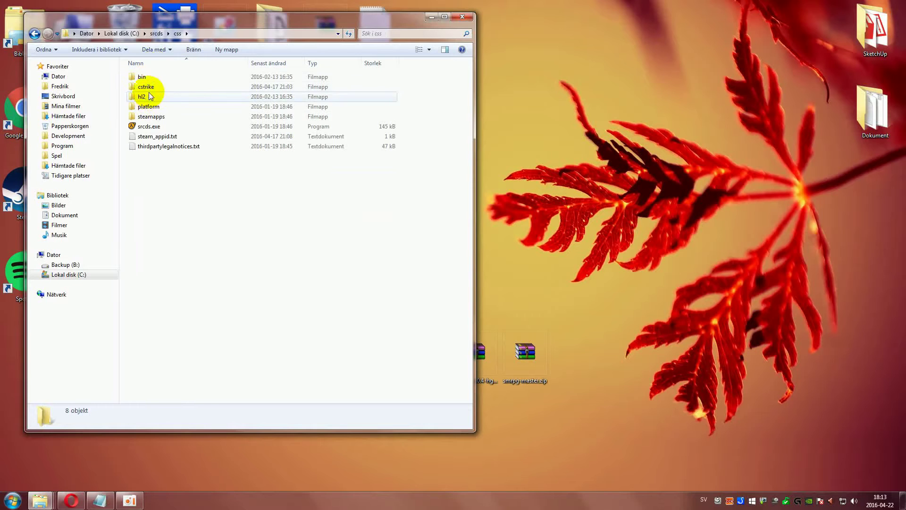
double_click(146, 87)
Dock the cstrike folder window to one half of the screen and move the four plugin archives clear of it.
drag(210, 18, 902, 169)
drag(538, 18, 606, 81)
drag(248, 363, 755, 376)
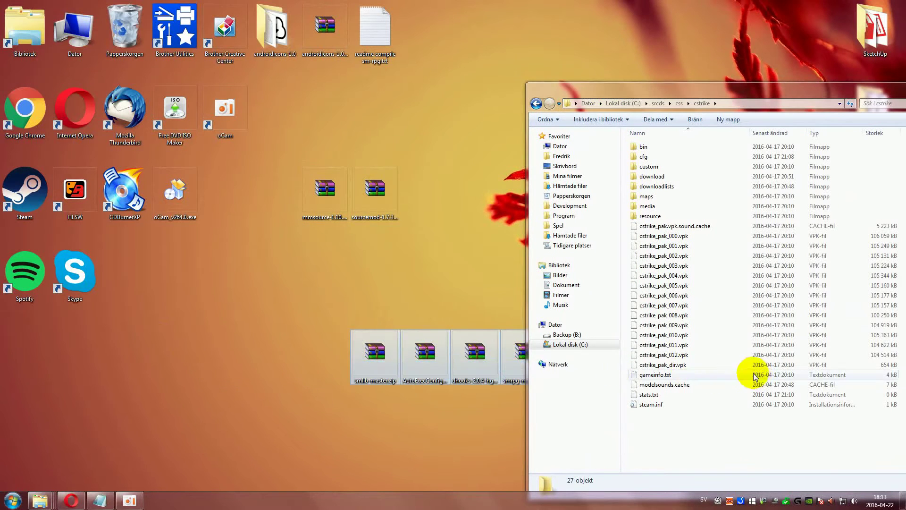
drag(318, 344, 774, 388)
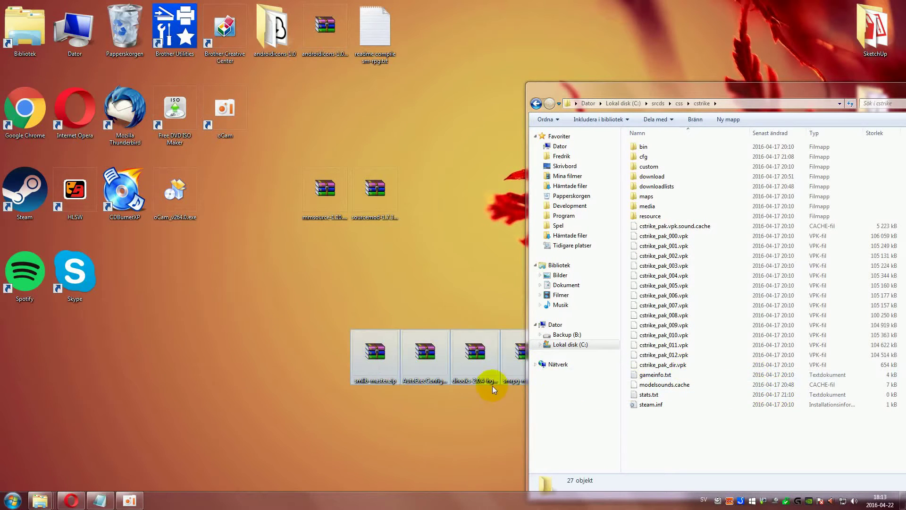
drag(374, 363, 163, 382)
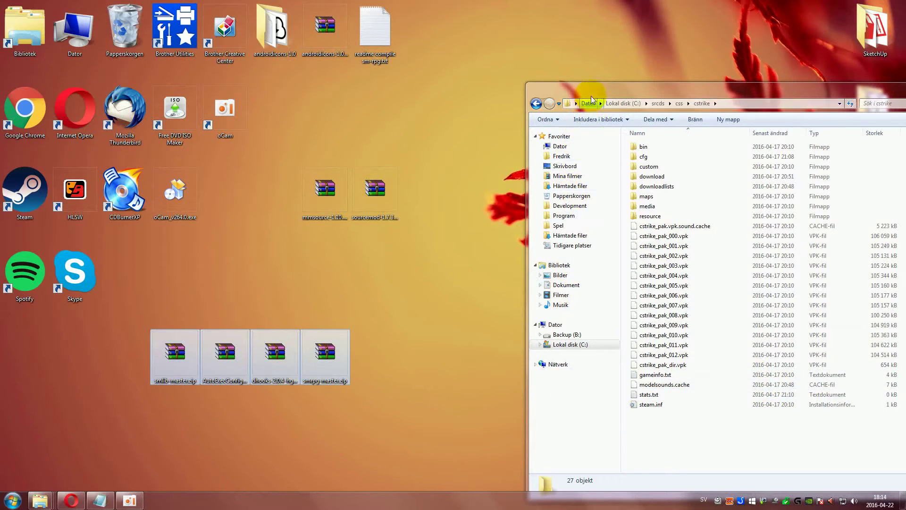
drag(591, 100, 905, 104)
Extract the addons folder from mmsource-1.10.6-windows.zip into the cstrike folder, close the archive, and set its zip file aside on the desktop.
click(317, 215)
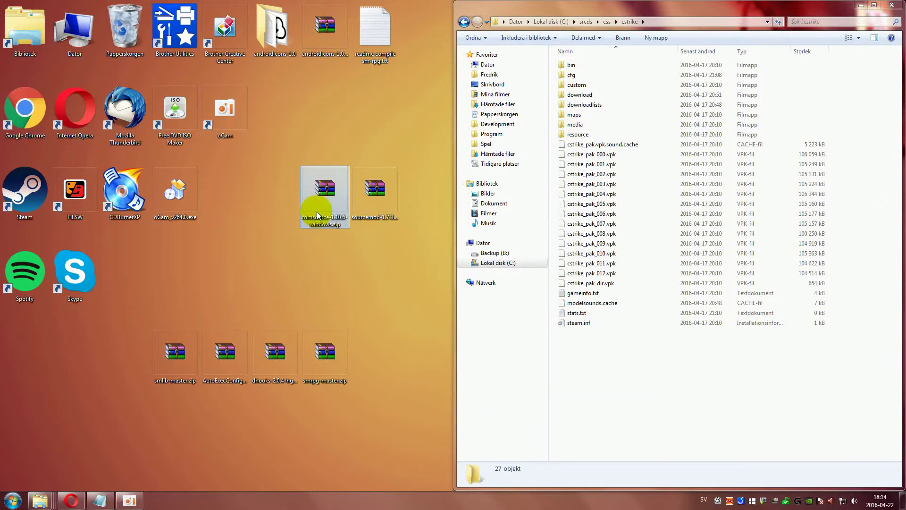
double_click(316, 215)
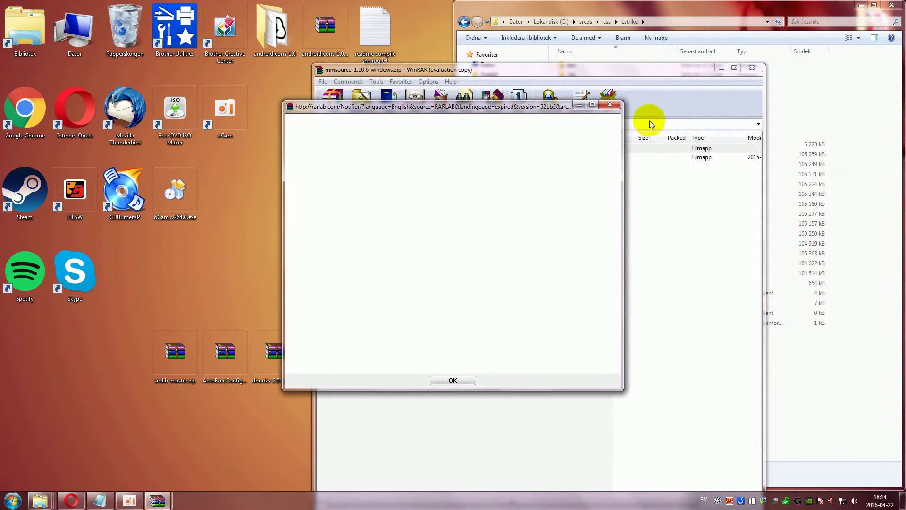
click(610, 105)
click(357, 159)
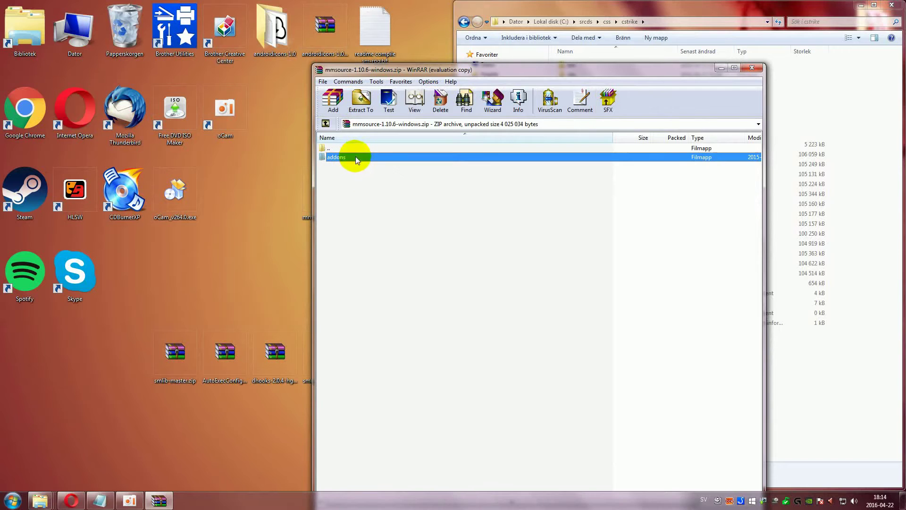
drag(357, 158, 803, 407)
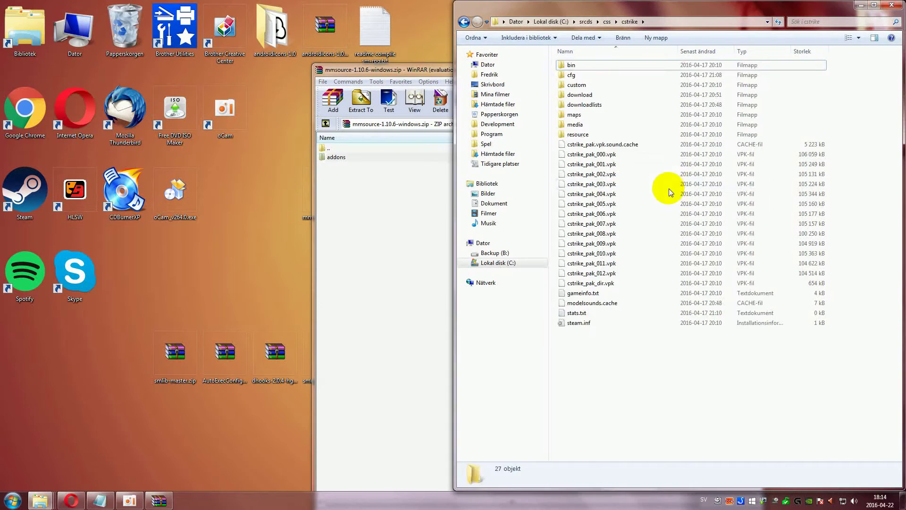
click(370, 298)
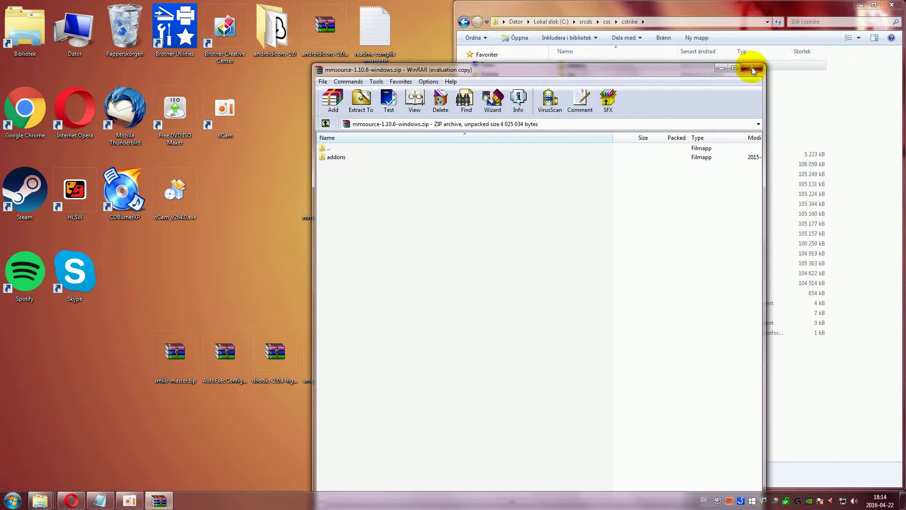
click(752, 70)
drag(344, 213, 307, 126)
Extract addons and cfg from sourcemod-1.7.3-git5302-windows.zip into cstrike, merging the existing addons folder, and set the zip file aside.
click(381, 202)
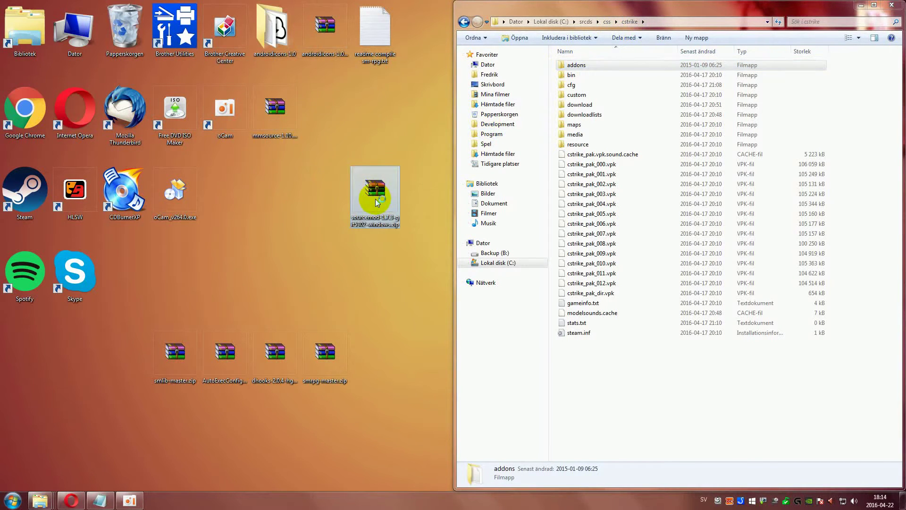
double_click(378, 202)
drag(472, 67, 1, 75)
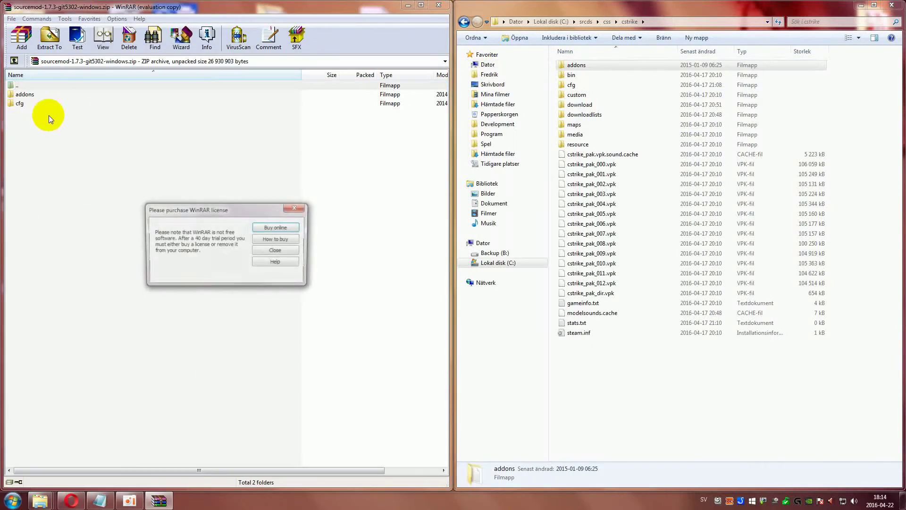
click(298, 209)
drag(88, 148, 628, 427)
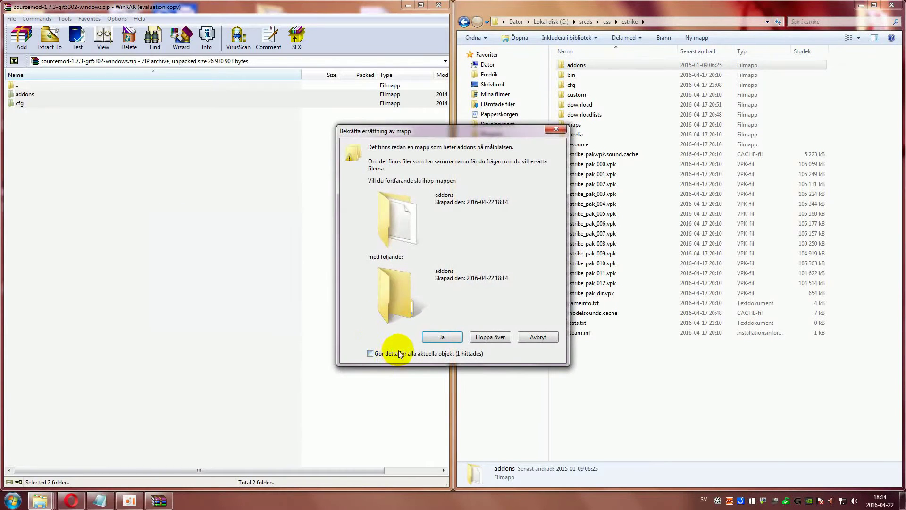
click(439, 337)
click(438, 5)
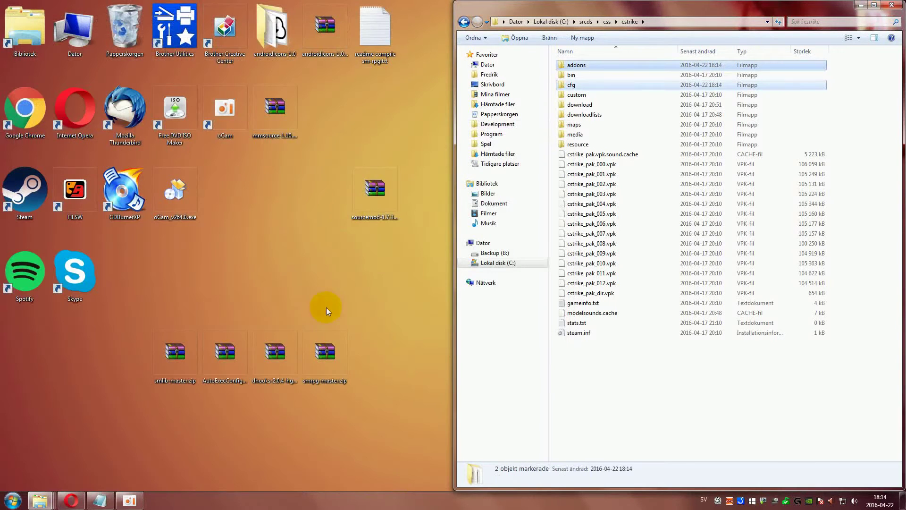
drag(355, 194, 336, 113)
Open smlib-master.zip, dock its window beside the folder window, and enter the archive's smlib-master folder.
double_click(182, 371)
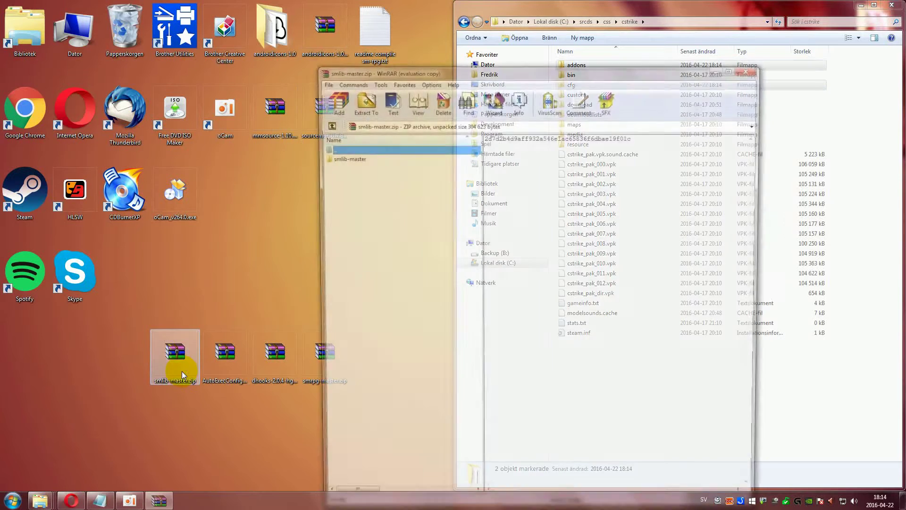
drag(411, 71, 224, 55)
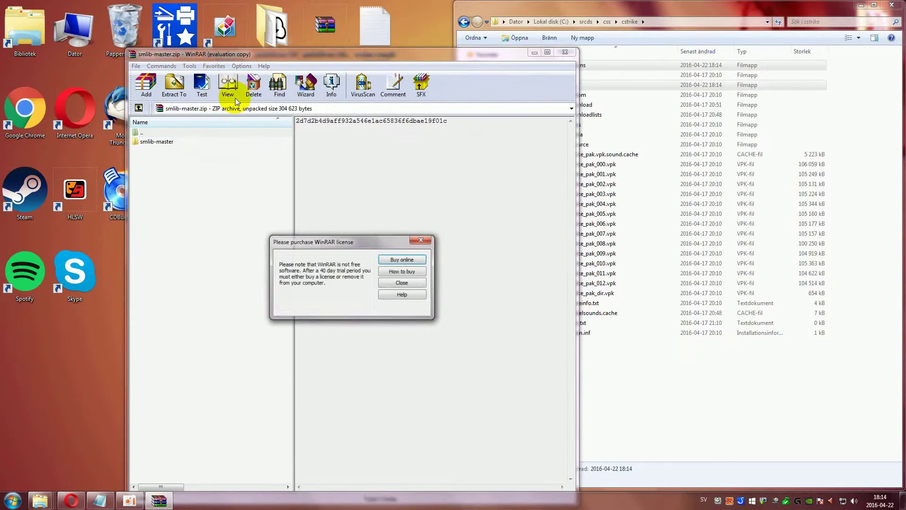
click(421, 240)
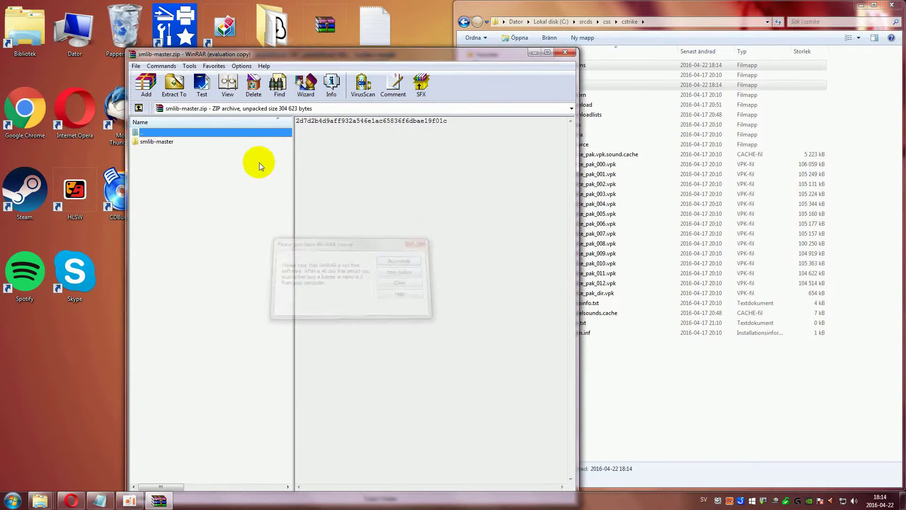
click(192, 144)
drag(288, 54, 3, 102)
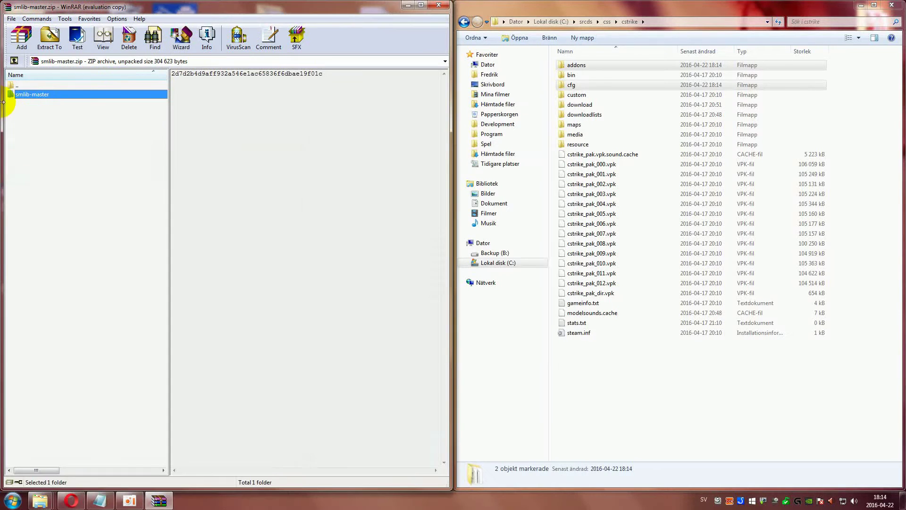
double_click(47, 97)
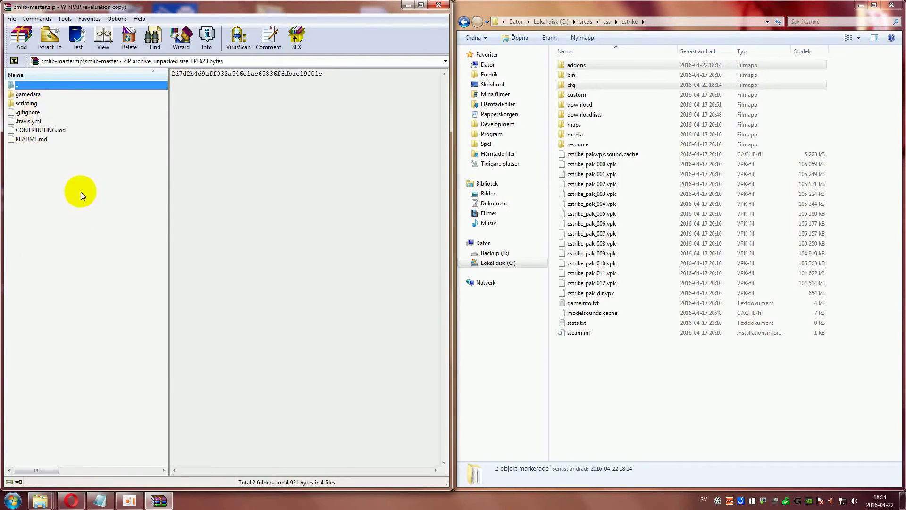
Go to the addons\sourcemod folder inside cstrike.
double_click(573, 66)
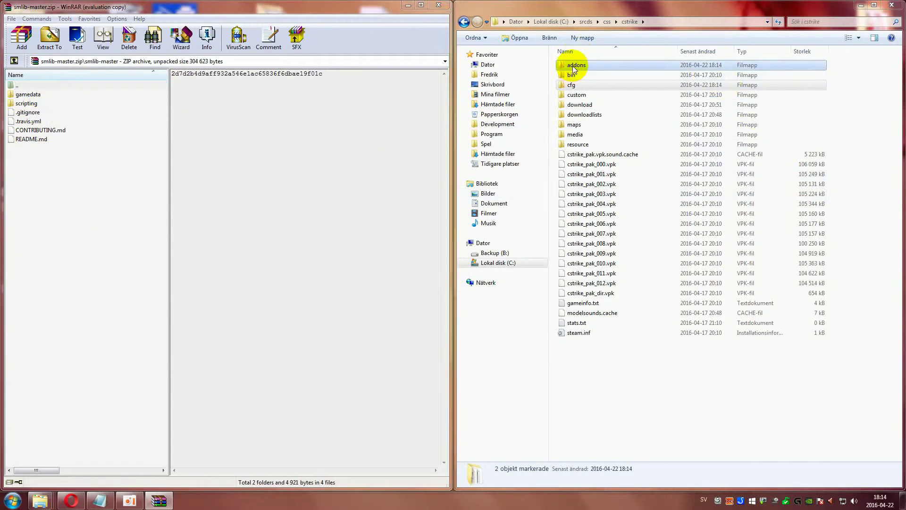
click(576, 75)
double_click(576, 75)
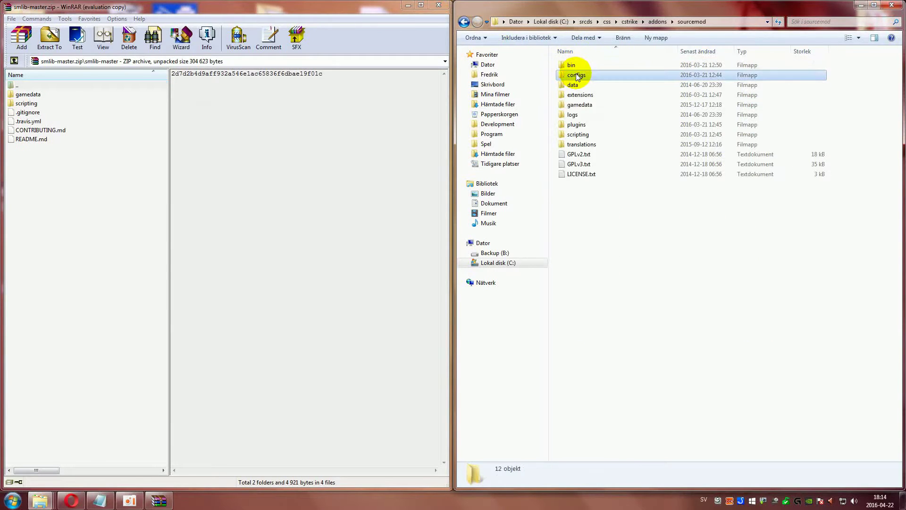
click(591, 175)
click(581, 105)
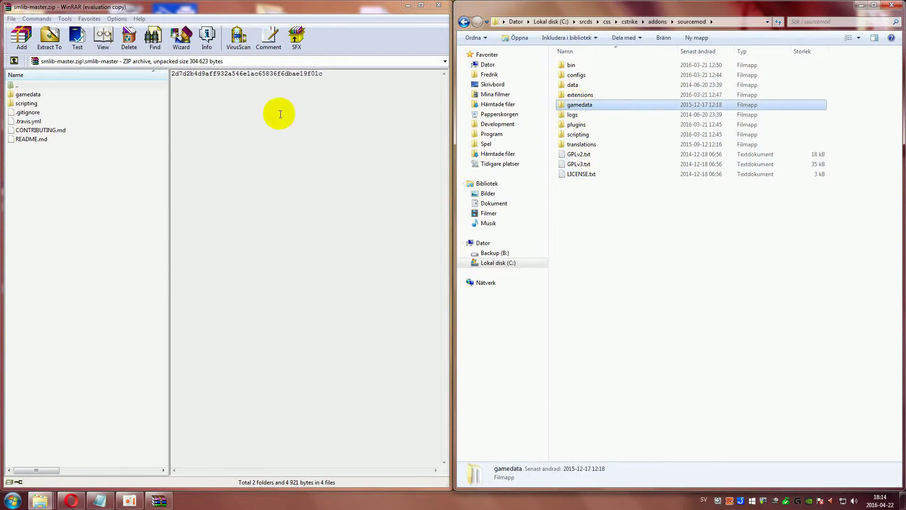
Extract gamedata and scripting from smlib-master into the sourcemod folder, merging the existing folders, and set the zip file aside on the desktop.
click(30, 106)
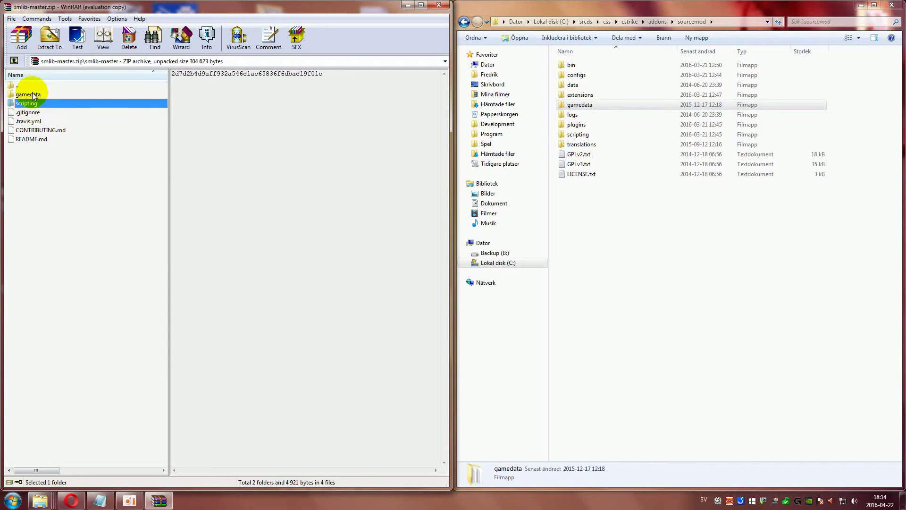
ctrl+click(30, 95)
drag(31, 95, 729, 324)
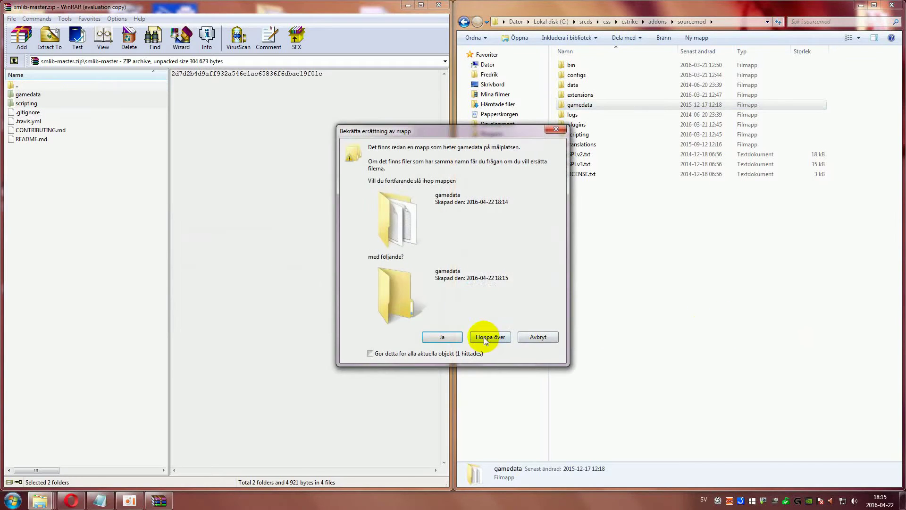
click(407, 354)
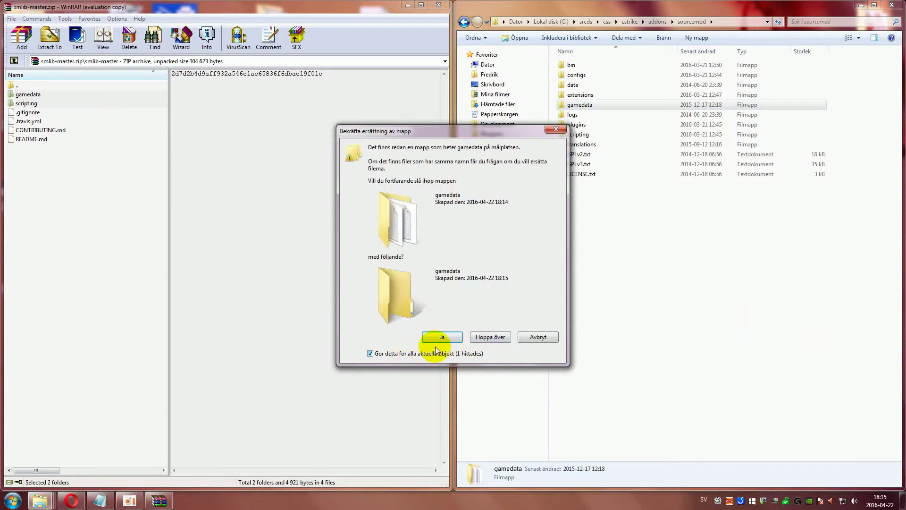
click(435, 339)
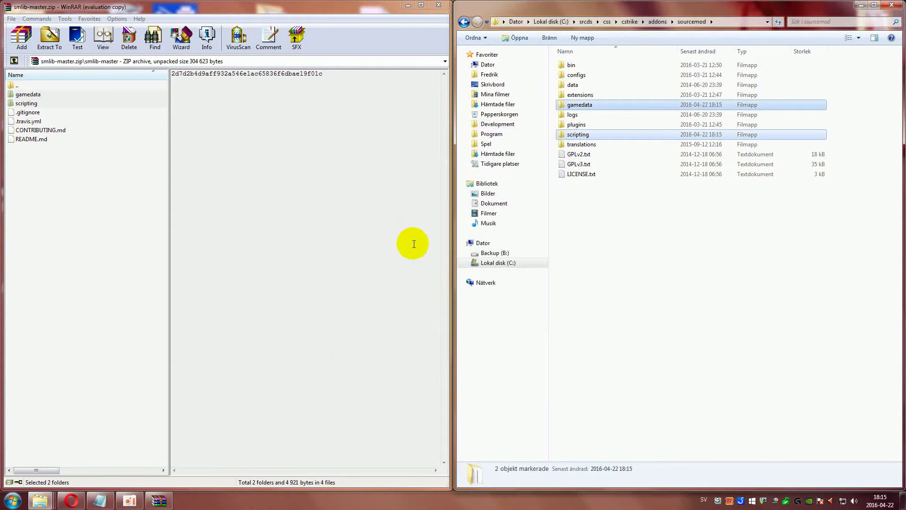
click(434, 8)
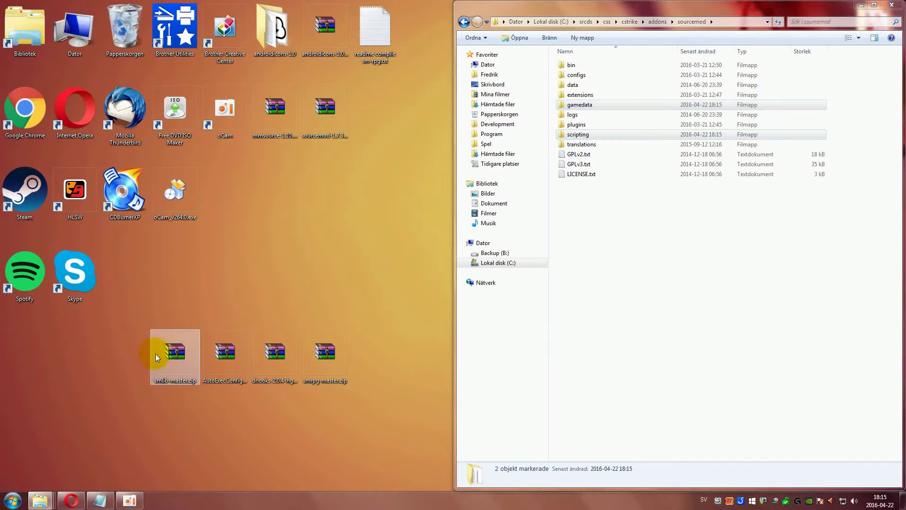
drag(172, 356, 225, 171)
Open AutoExecConfig-development.zip, dock it beside the folder window, and select autoexecconfig.sp inside its AutoExecConfig-development folder.
double_click(225, 366)
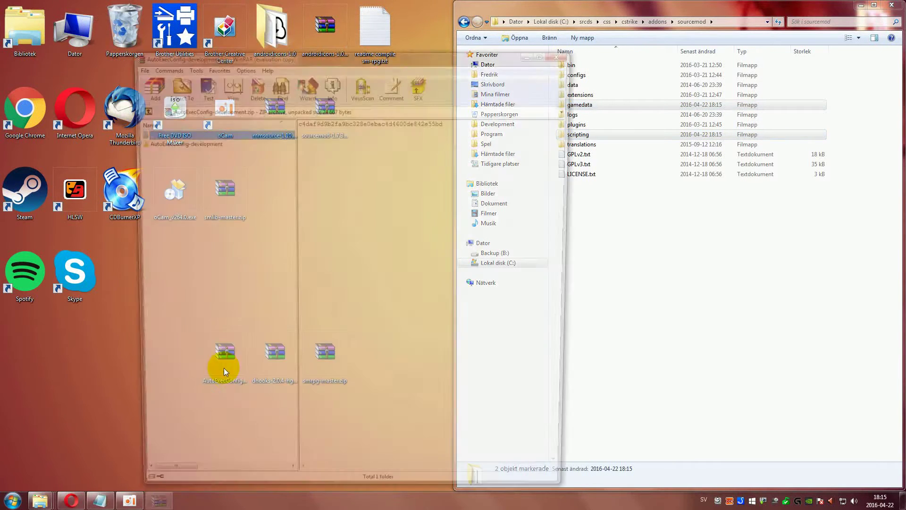
key(super+Left)
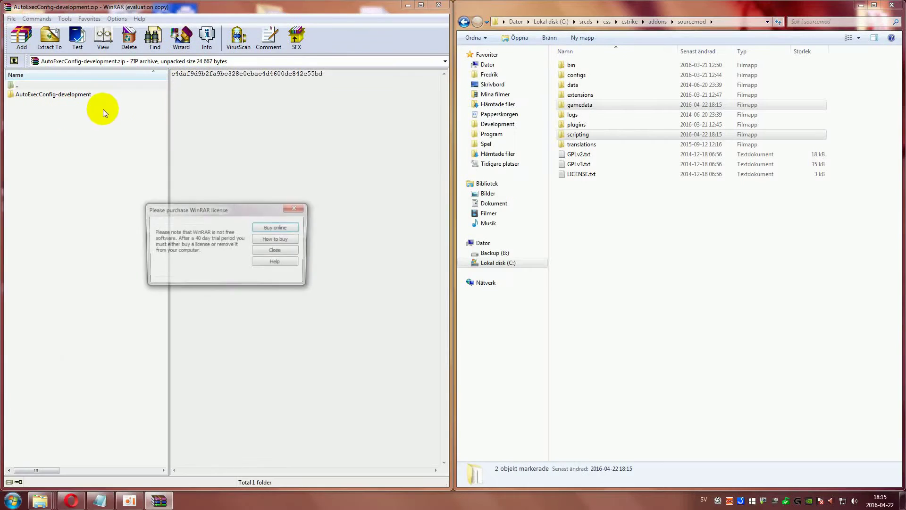
key(Escape)
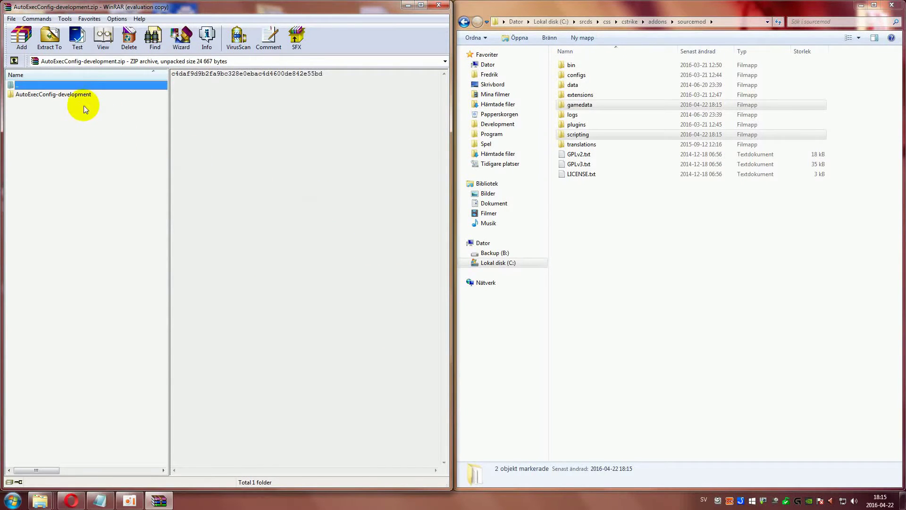
double_click(64, 94)
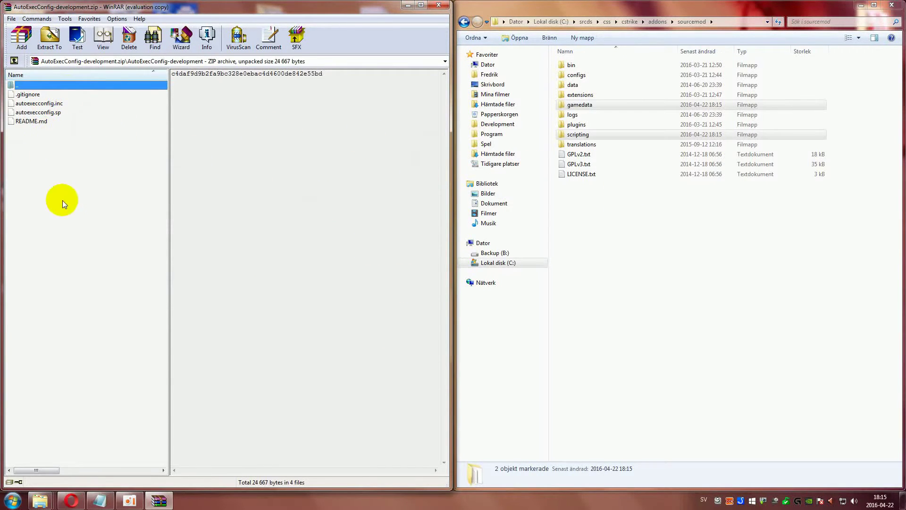
click(50, 106)
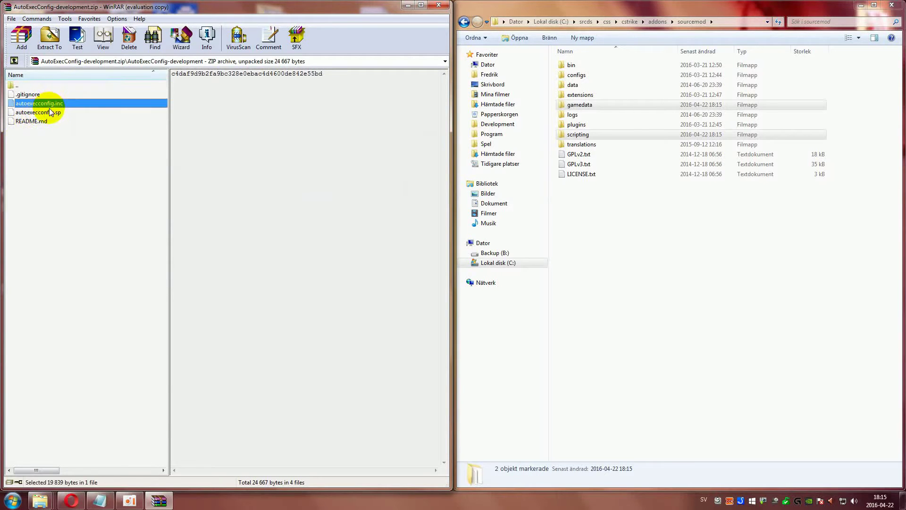
click(48, 113)
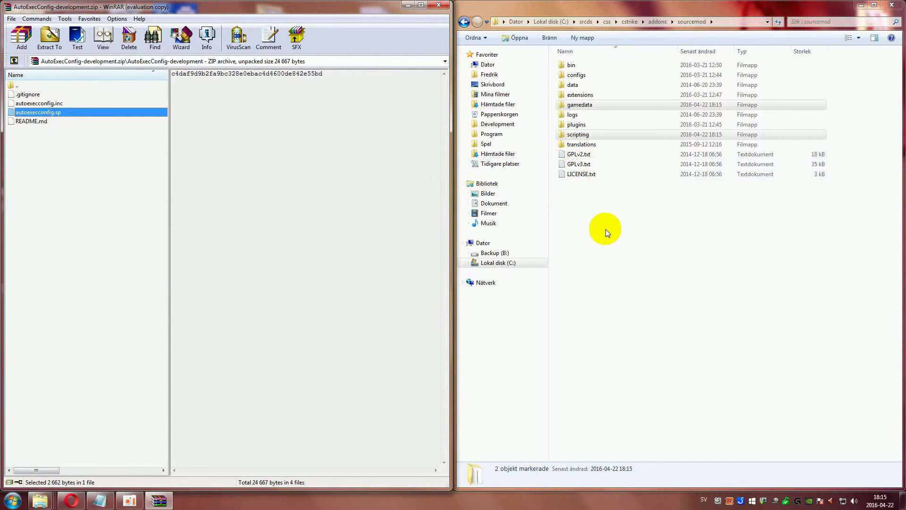
Extract autoexecconfig.sp into the sourcemod\scripting folder.
click(597, 180)
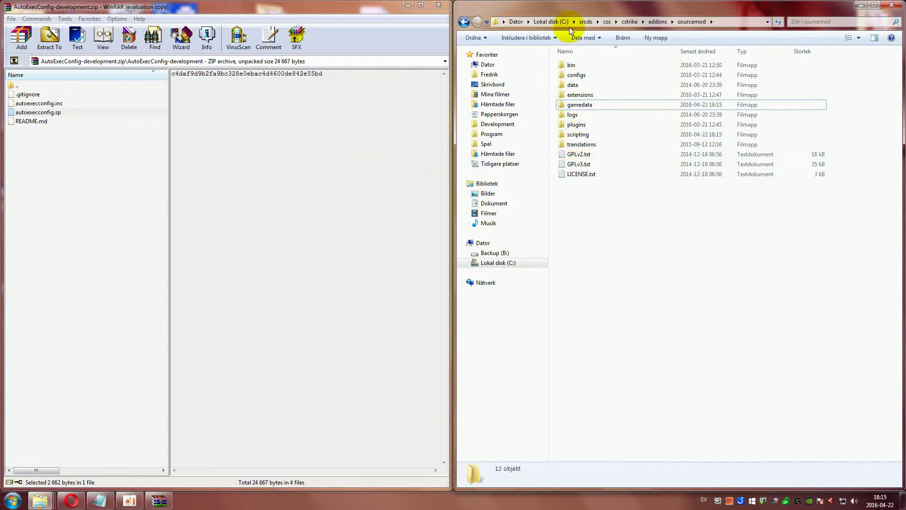
double_click(575, 135)
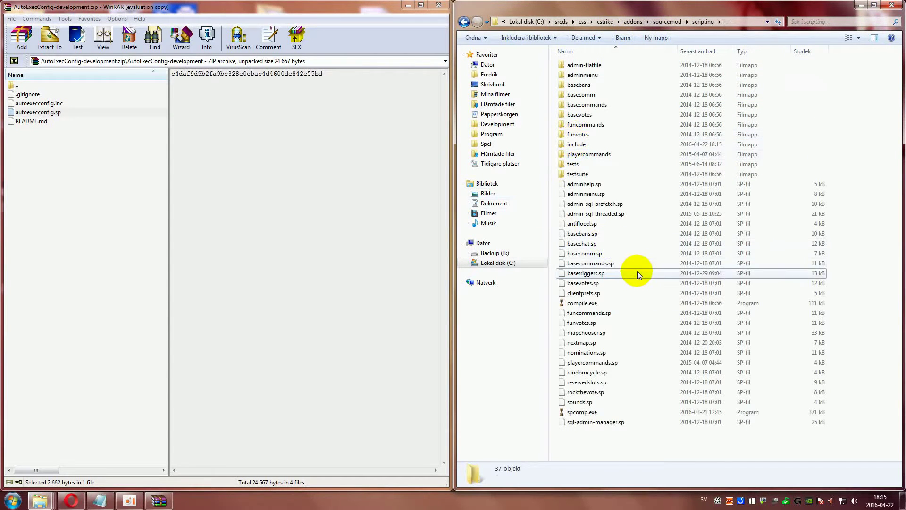
click(637, 273)
click(43, 113)
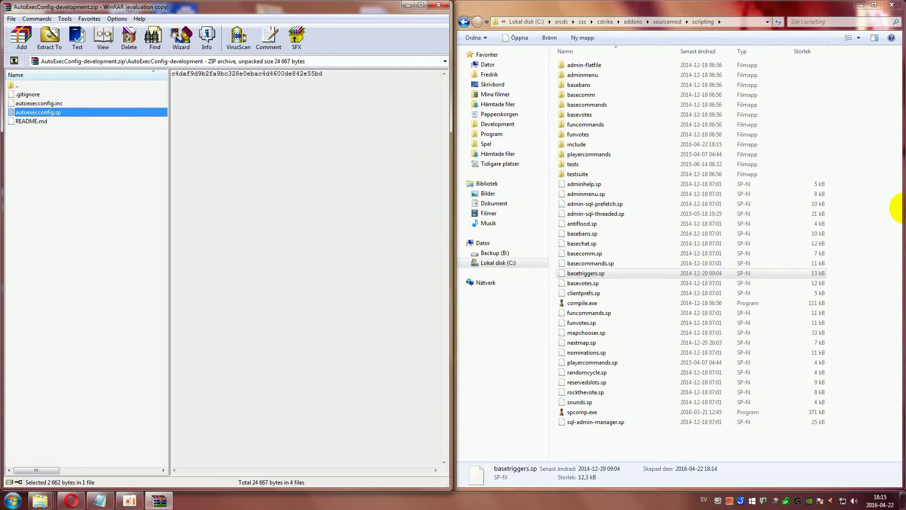
drag(899, 207, 870, 313)
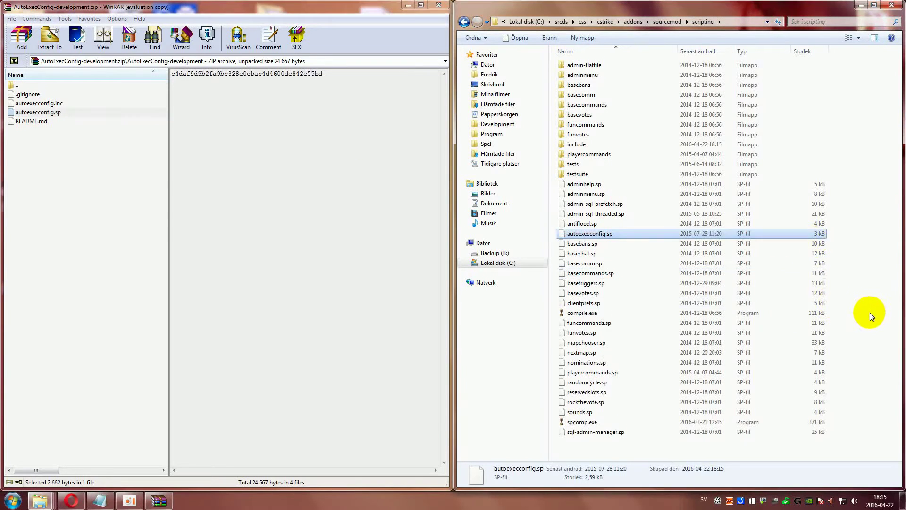
Extract autoexecconfig.inc into the scripting\include folder, return to scripting, and close the archive.
click(577, 167)
click(579, 145)
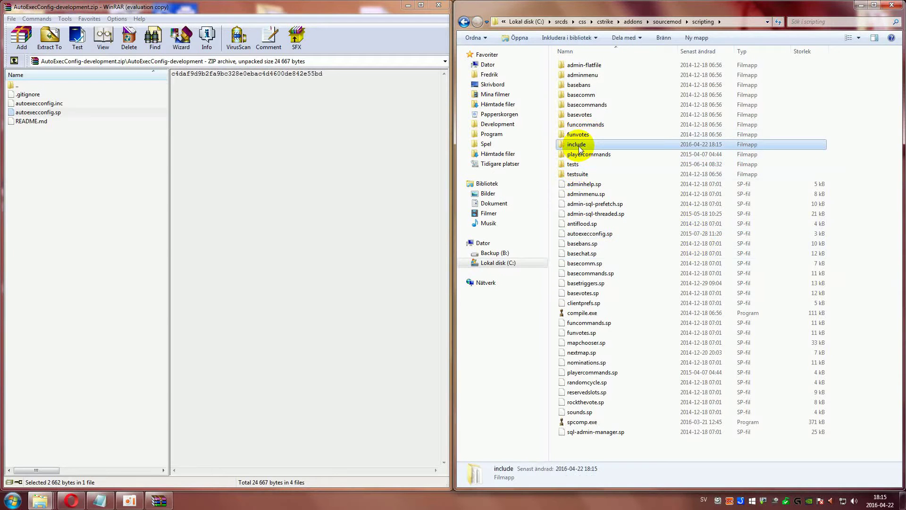
double_click(579, 146)
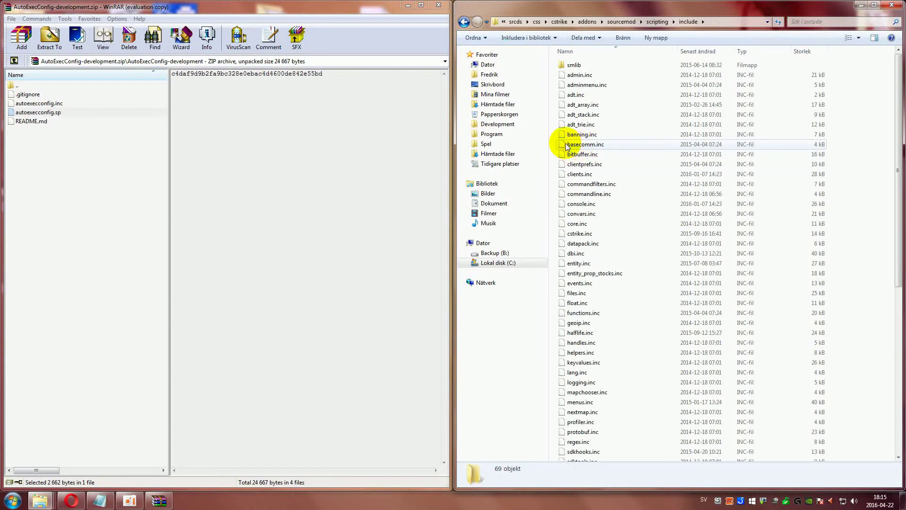
click(50, 104)
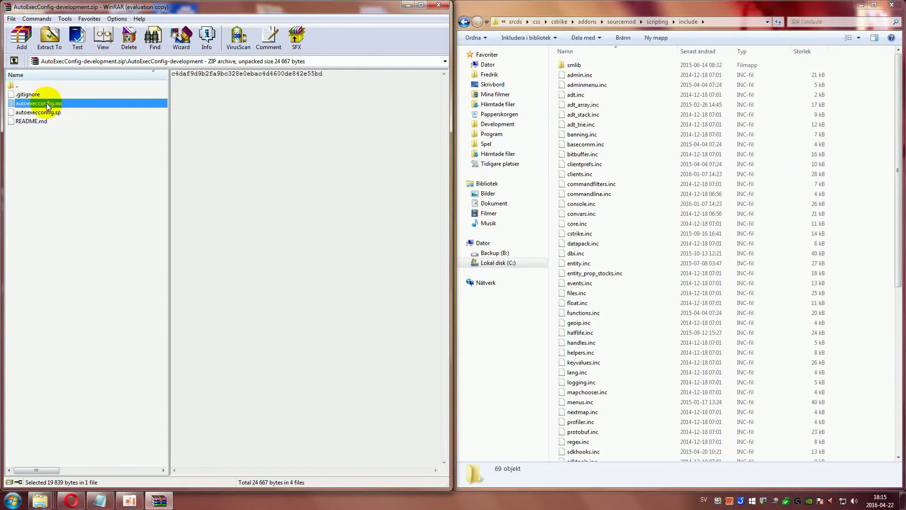
drag(47, 106, 867, 228)
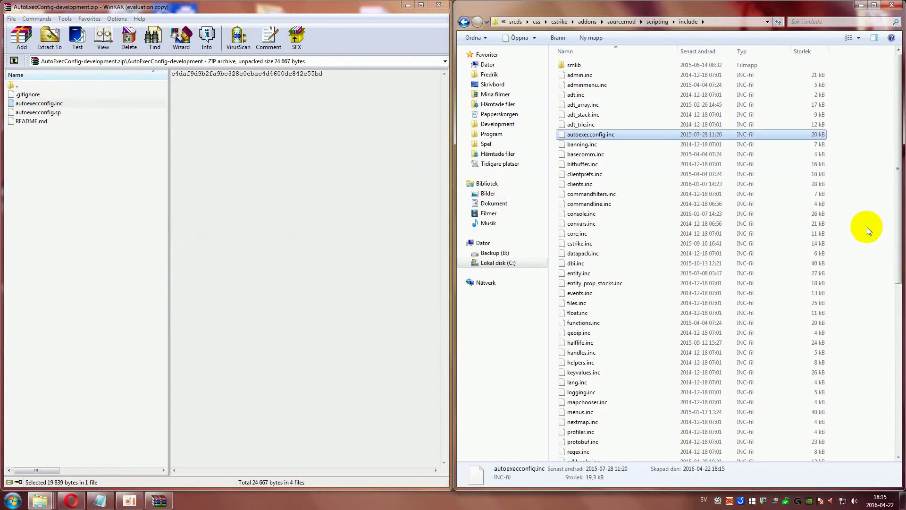
click(463, 22)
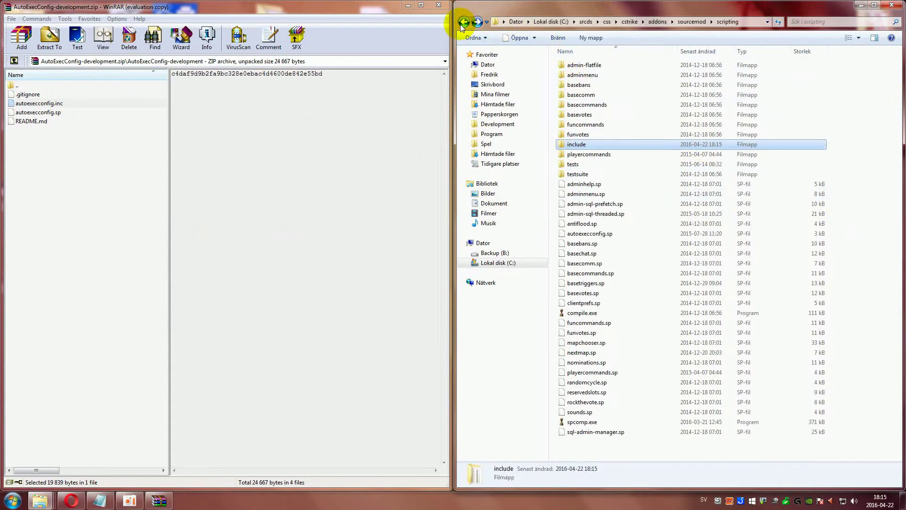
click(439, 7)
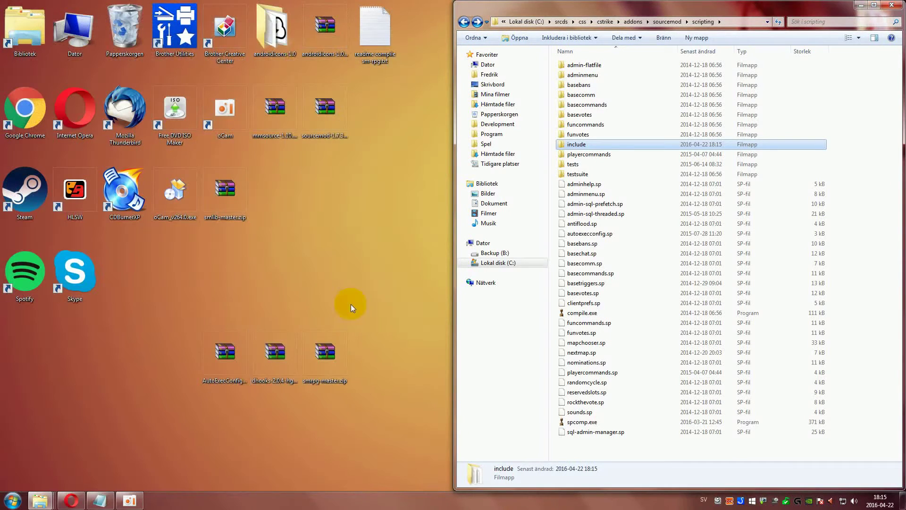
Extract the sourcemod folder from the addons folder of dhooks-2.0.4-hg82-windows.zip into cstrike\addons, merging it with the existing sourcemod folder.
double_click(272, 371)
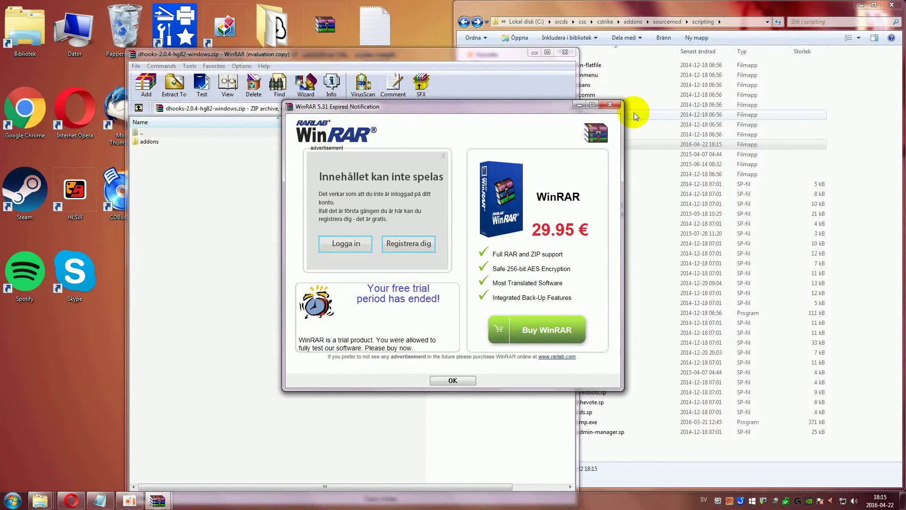
click(609, 105)
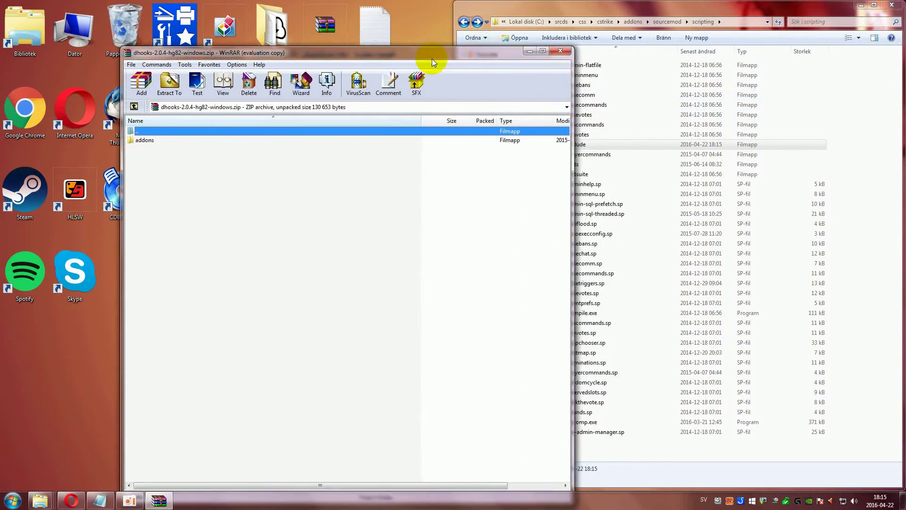
drag(425, 54, 4, 126)
double_click(28, 97)
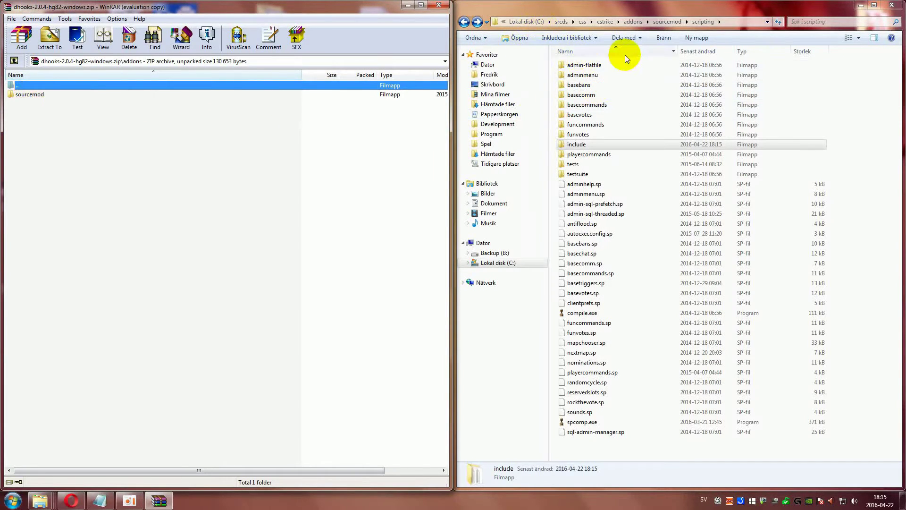
click(632, 22)
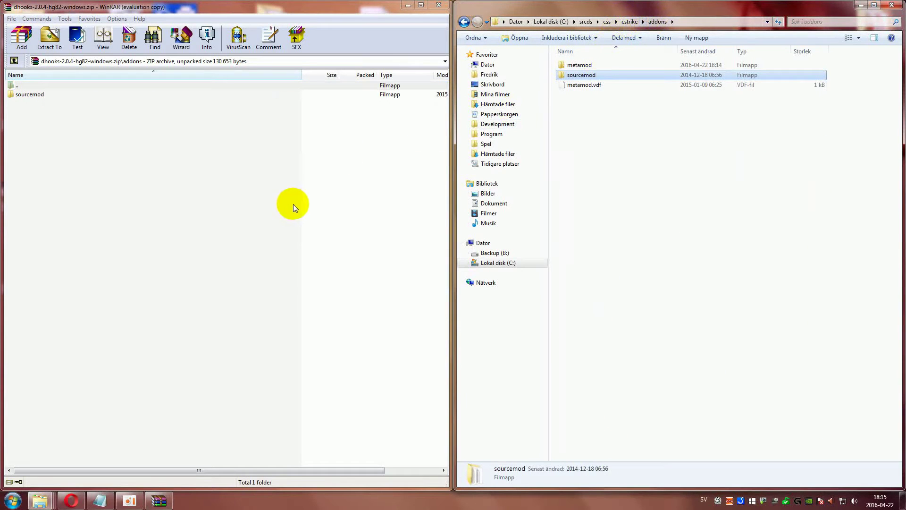
drag(22, 97, 678, 248)
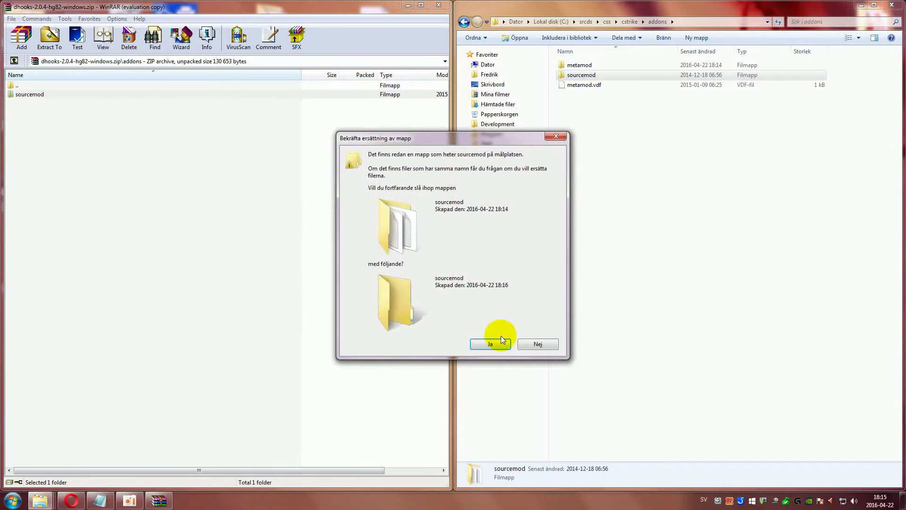
click(485, 344)
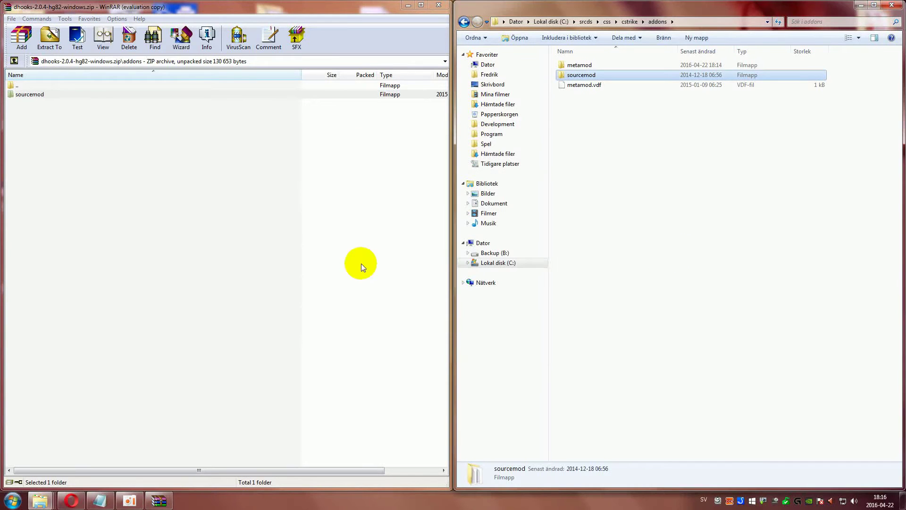
Look through the extensions, gamedata and scripting folders inside the dhooks archive's sourcemod folder.
double_click(27, 98)
double_click(30, 96)
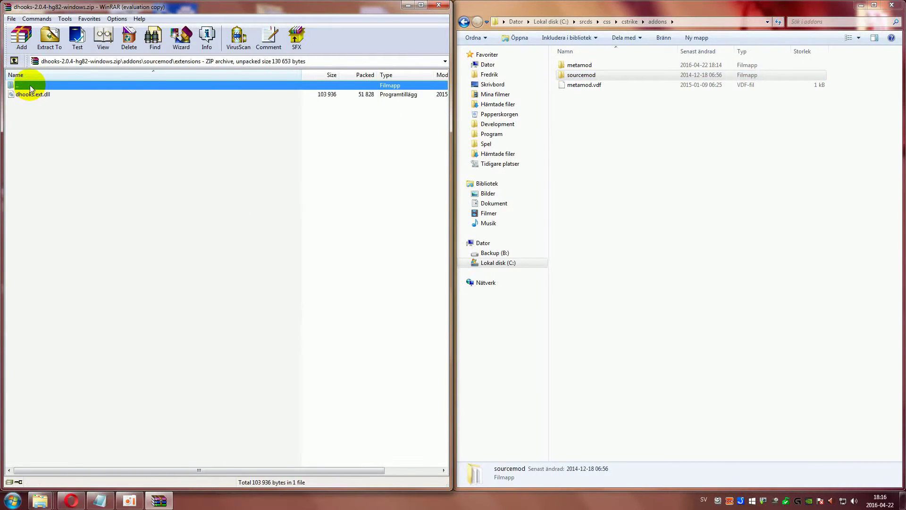
double_click(30, 85)
double_click(29, 103)
double_click(30, 84)
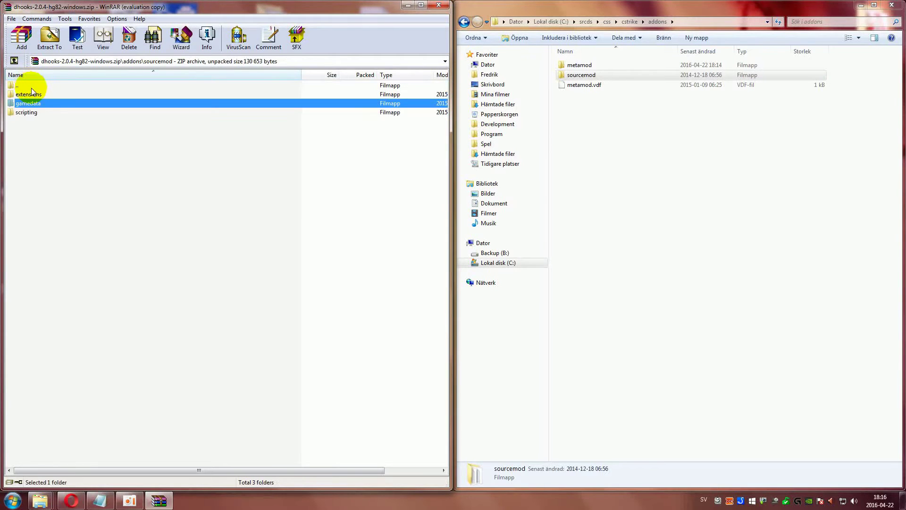
double_click(26, 115)
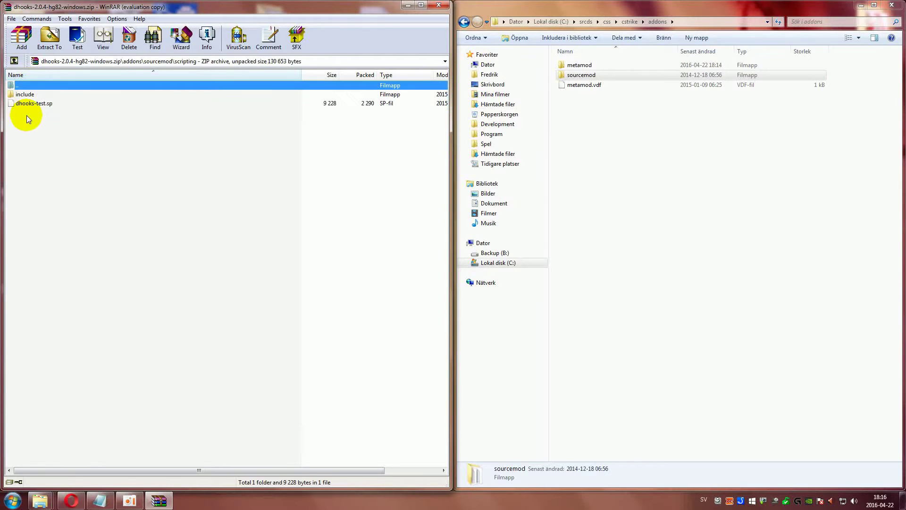
Close the dhooks archive, line it up with the other used archives on the desktop, and set smrpg-master.zip apart below them.
click(438, 5)
drag(275, 352, 322, 187)
drag(325, 351, 171, 372)
Open smrpg-master.zip, dock it beside the folder window, dismiss the licence reminder and enter its smrpg-master folder.
double_click(169, 368)
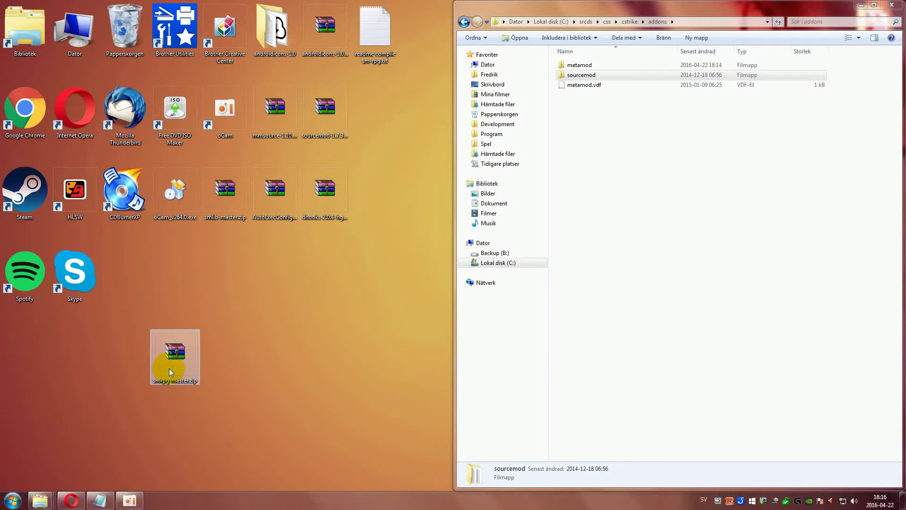
key(super+Left)
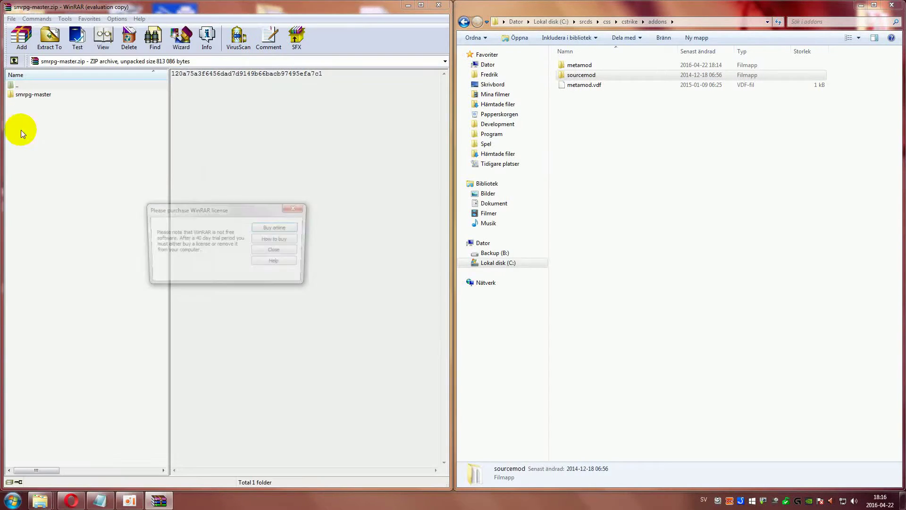
click(295, 208)
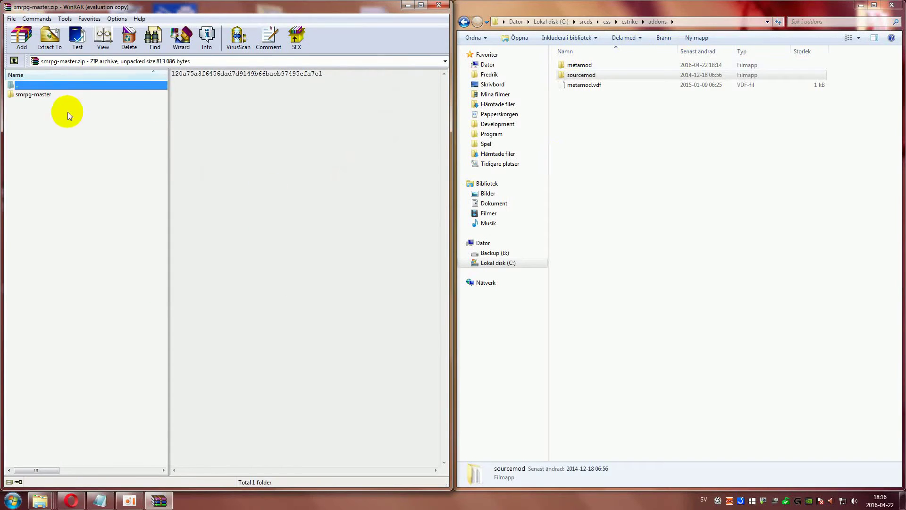
double_click(46, 97)
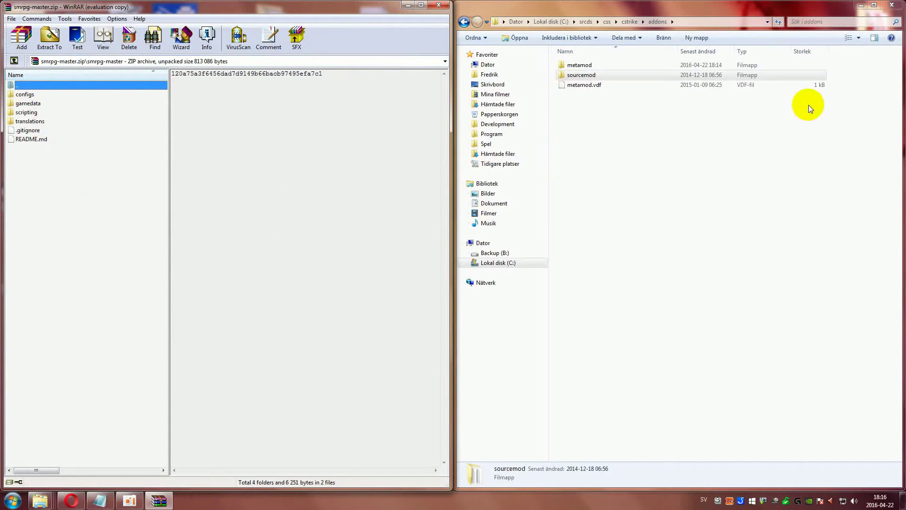
Extract configs, gamedata, scripting and translations into addons\sourcemod, merging all existing folders, and put the closed smrpg-master.zip with the used archives.
click(588, 154)
click(565, 75)
double_click(565, 75)
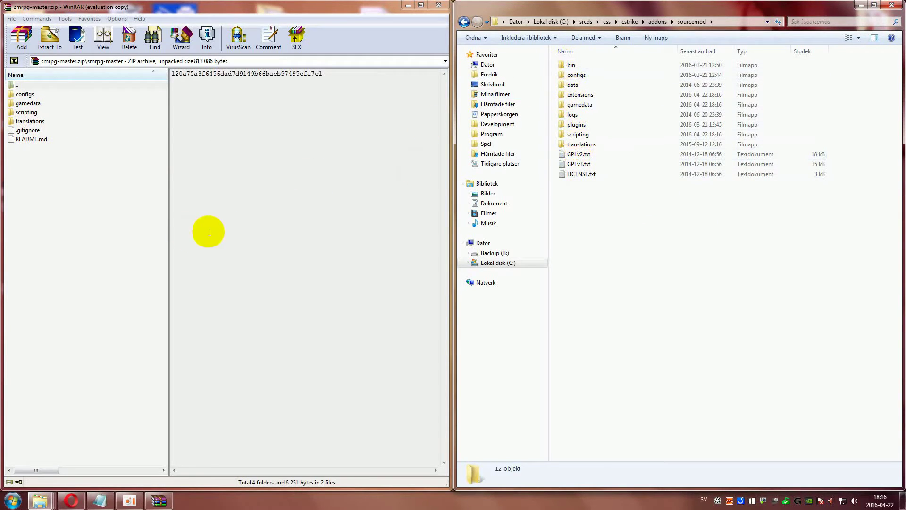
click(40, 97)
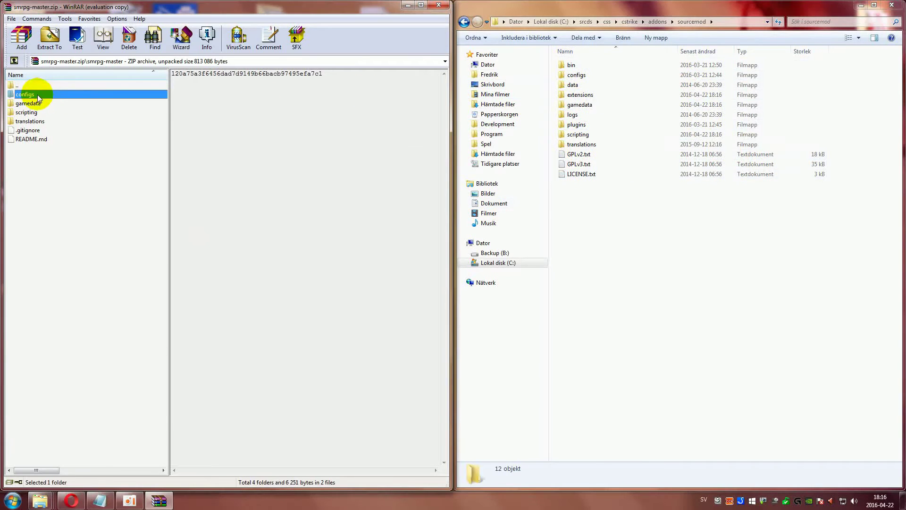
shift+click(28, 104)
shift+click(27, 113)
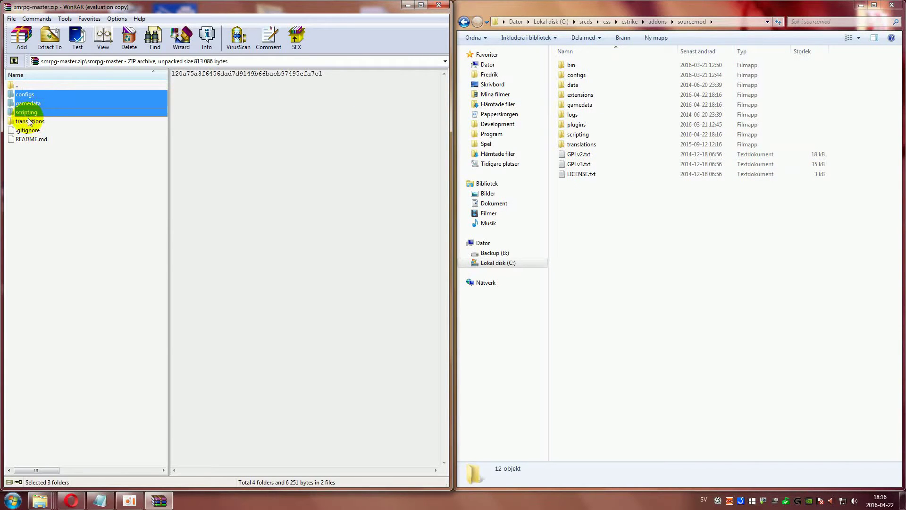
shift+click(30, 121)
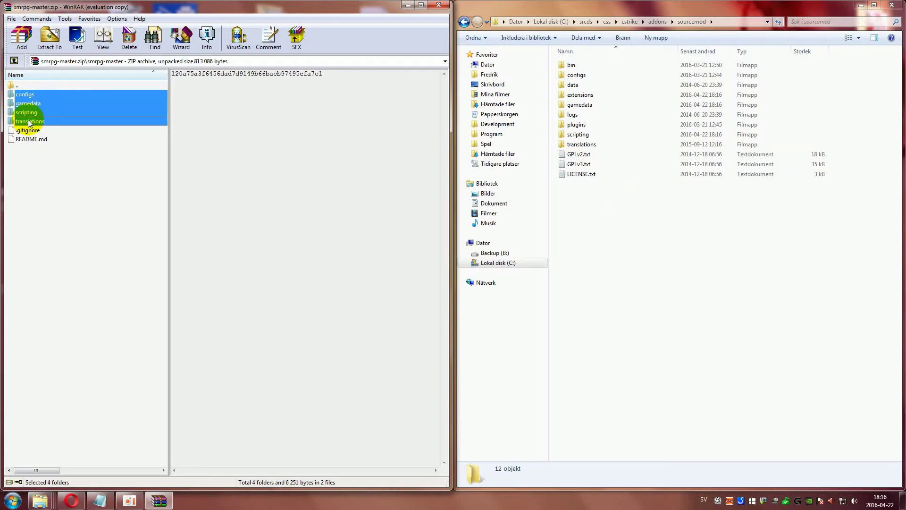
drag(28, 122, 749, 360)
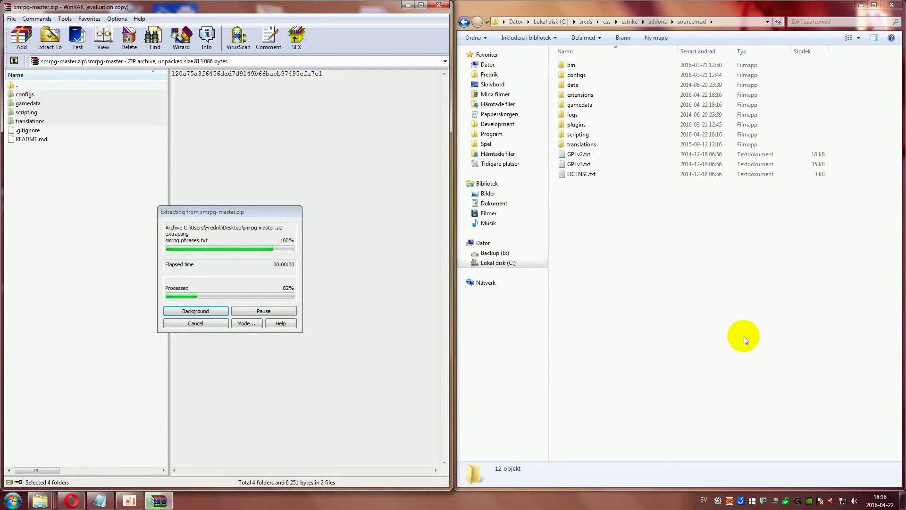
click(411, 354)
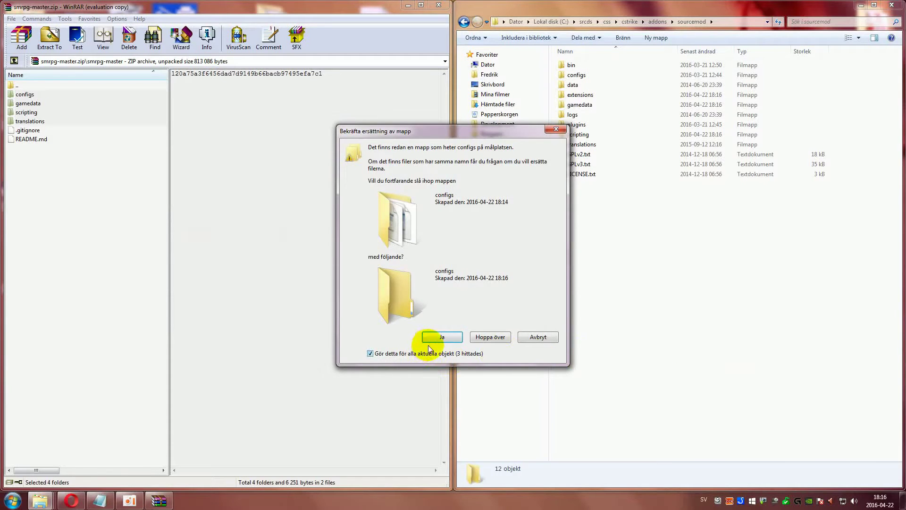
click(434, 336)
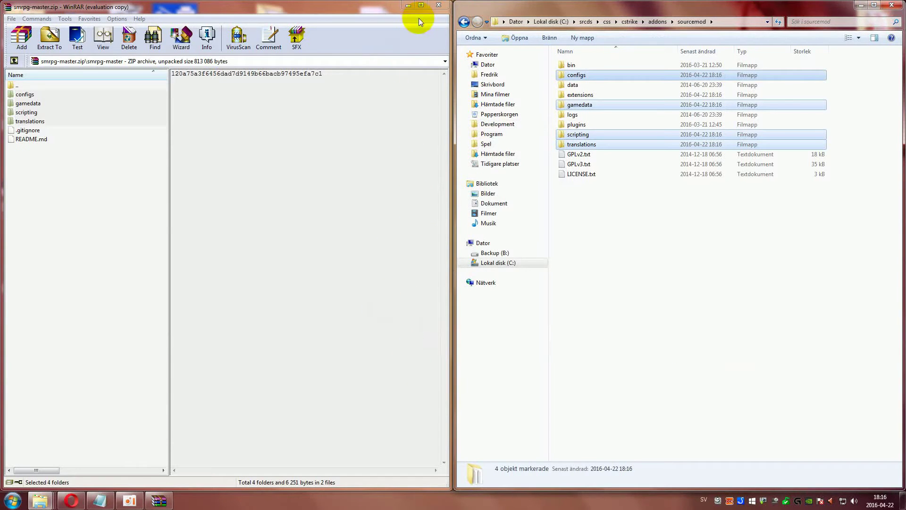
click(439, 5)
drag(175, 353, 376, 110)
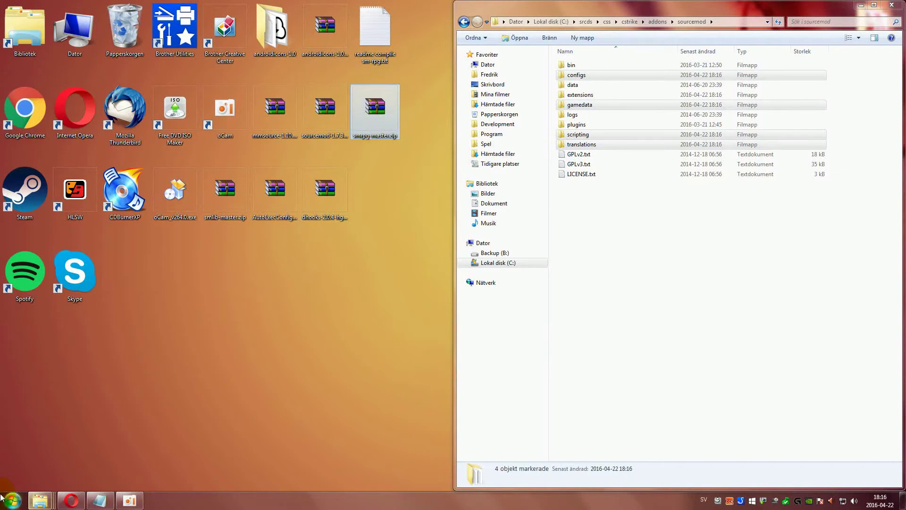
Start a Command Prompt (cmd.exe) and place it side by side with the readme compile sm-rpg.txt notes.
click(3, 496)
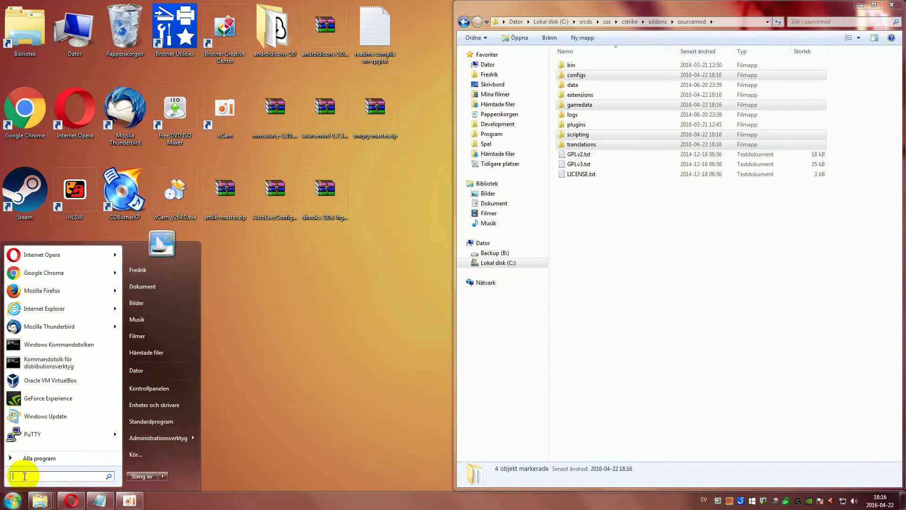
text(cmd)
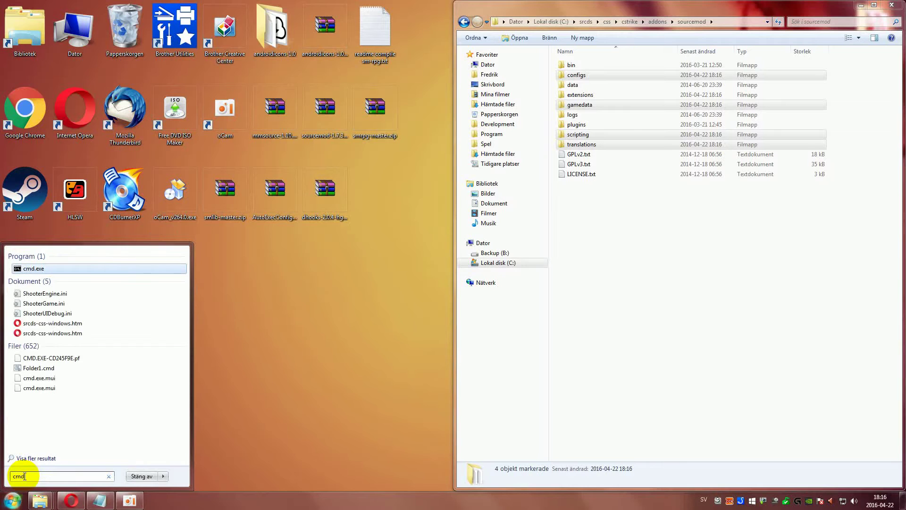
click(28, 268)
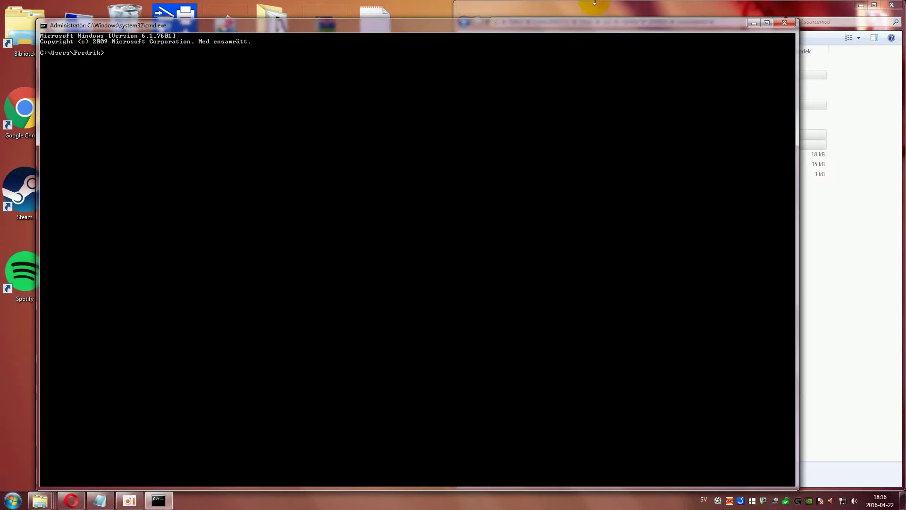
drag(566, 28, 3, 125)
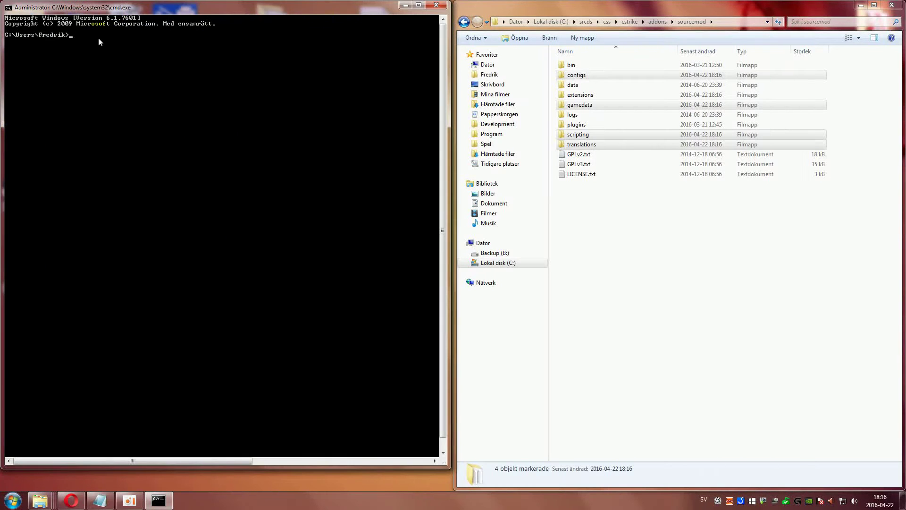
click(90, 503)
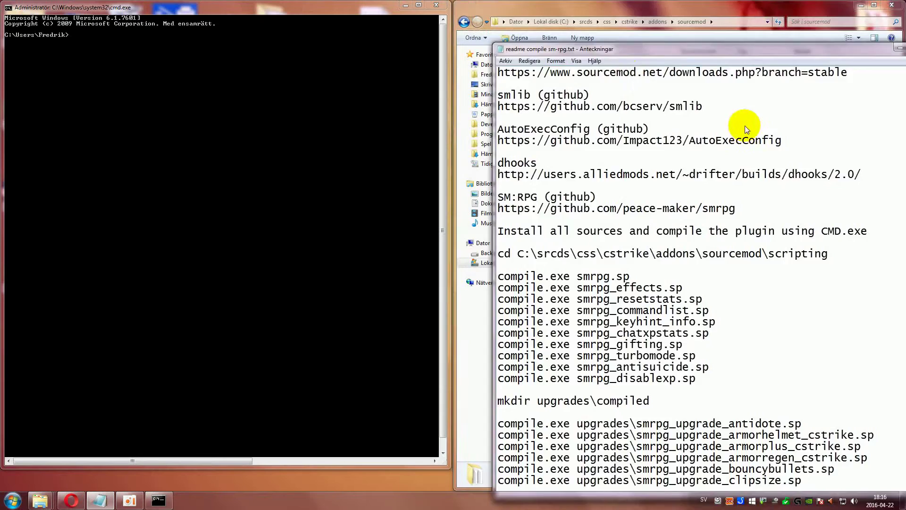
drag(587, 12, 904, 220)
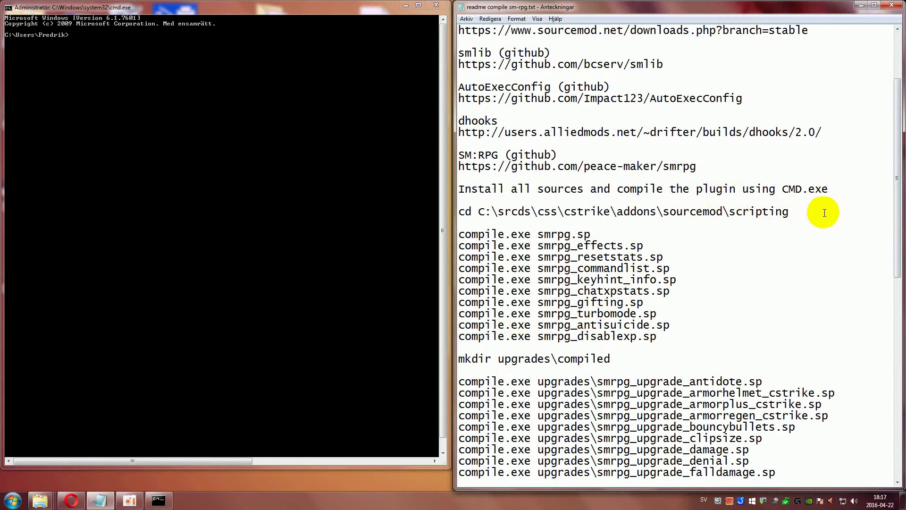
Change the Command Prompt directory to C:\srcds\css\cstrike\addons\sourcemod\scripting using the cd command copied from the notes.
drag(823, 212, 461, 212)
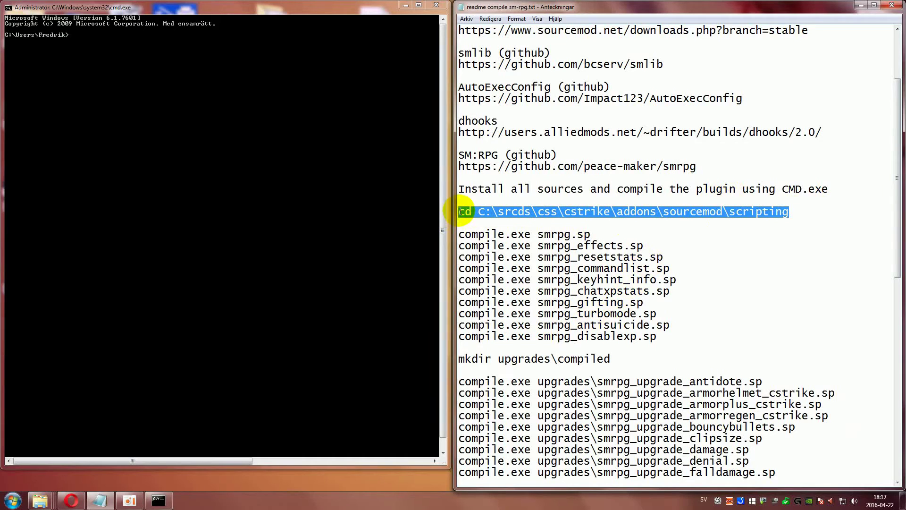
key(ctrl+c)
right_click(205, 183)
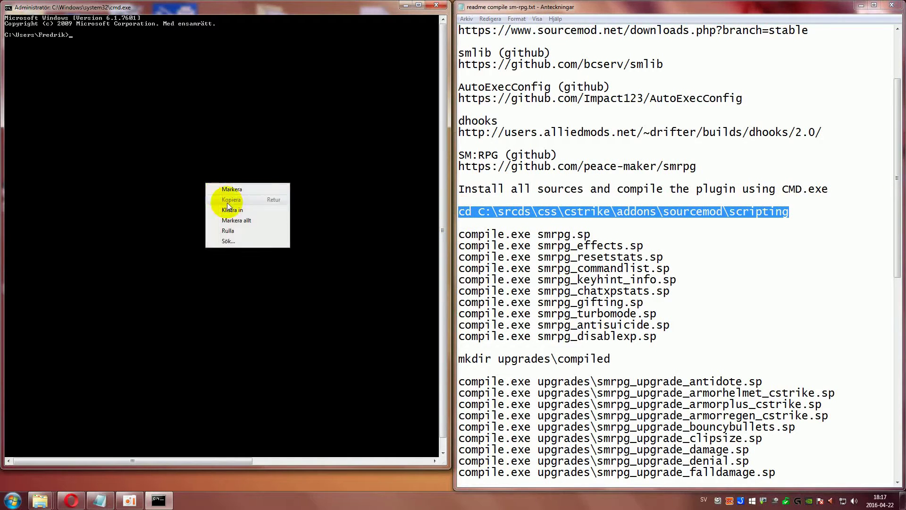
click(233, 210)
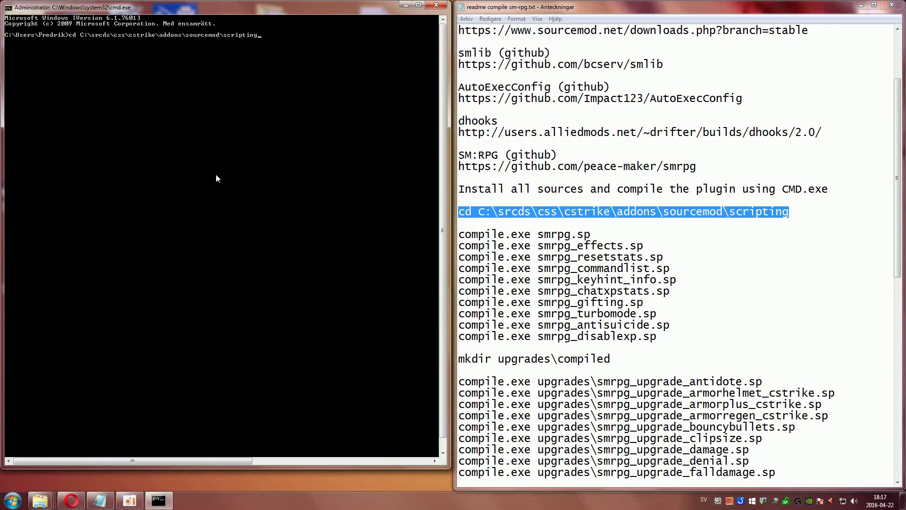
key(Return)
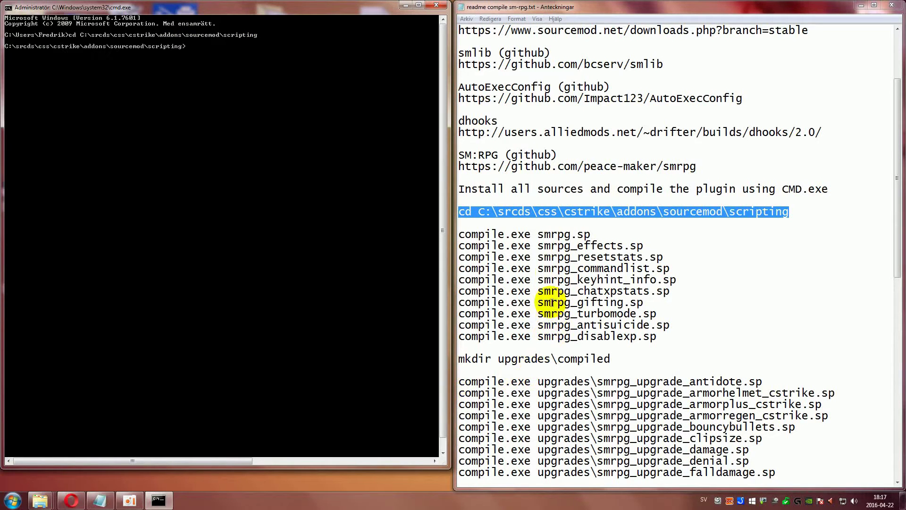
Compile the main plugin by running the notes' command compile.exe smrpg.sp in the Command Prompt.
drag(605, 236, 459, 236)
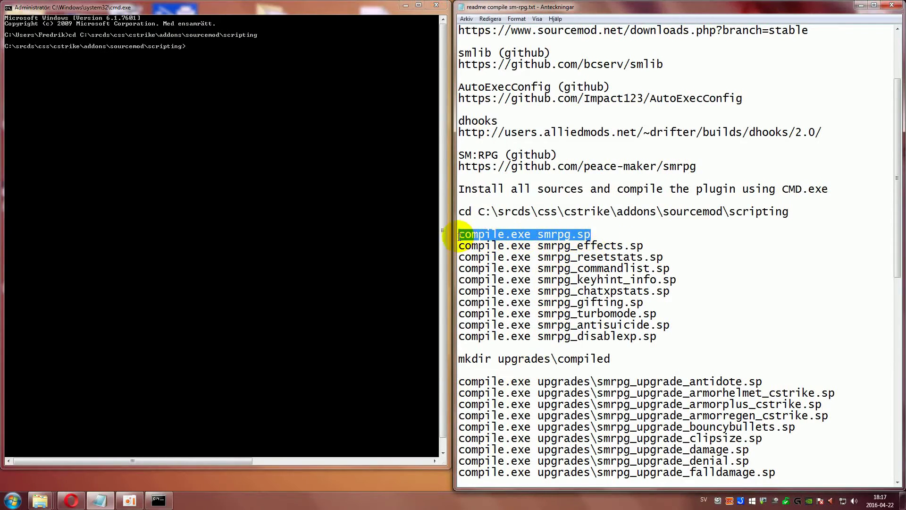
right_click(211, 194)
click(237, 221)
key(Return)
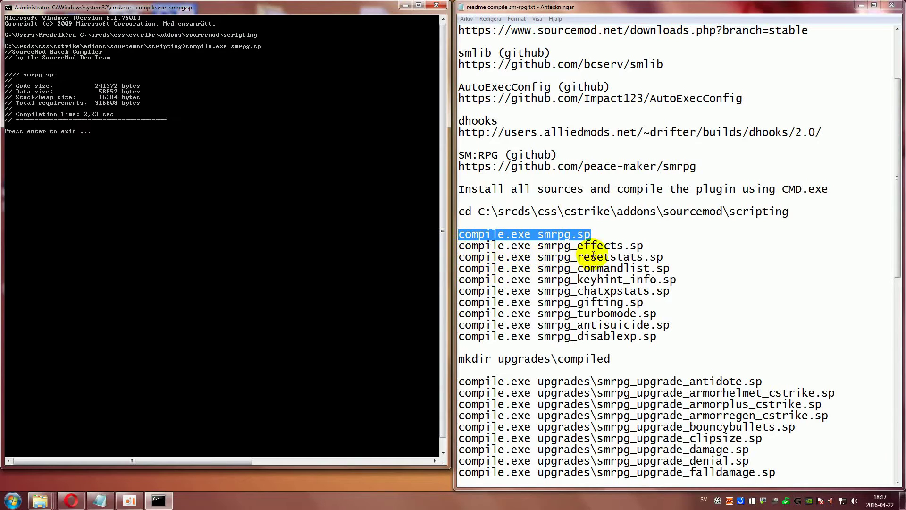
drag(643, 245, 463, 246)
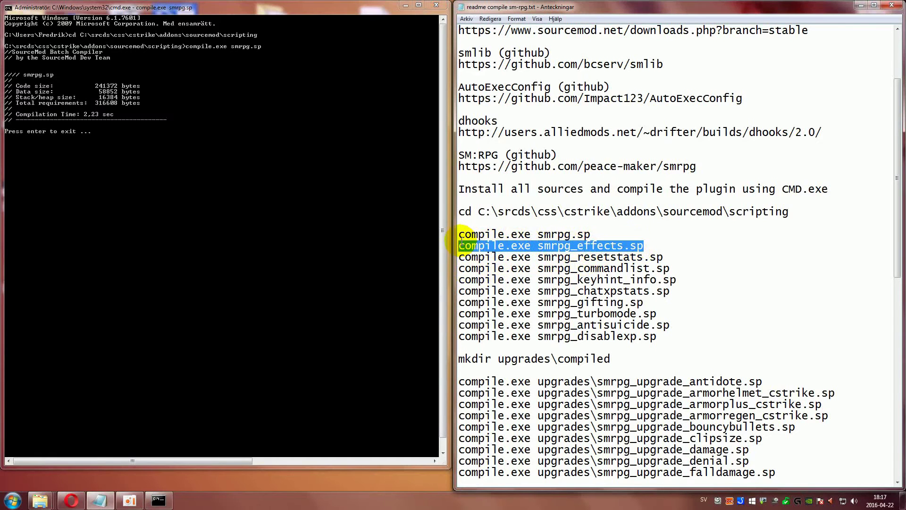
key(ctrl+x)
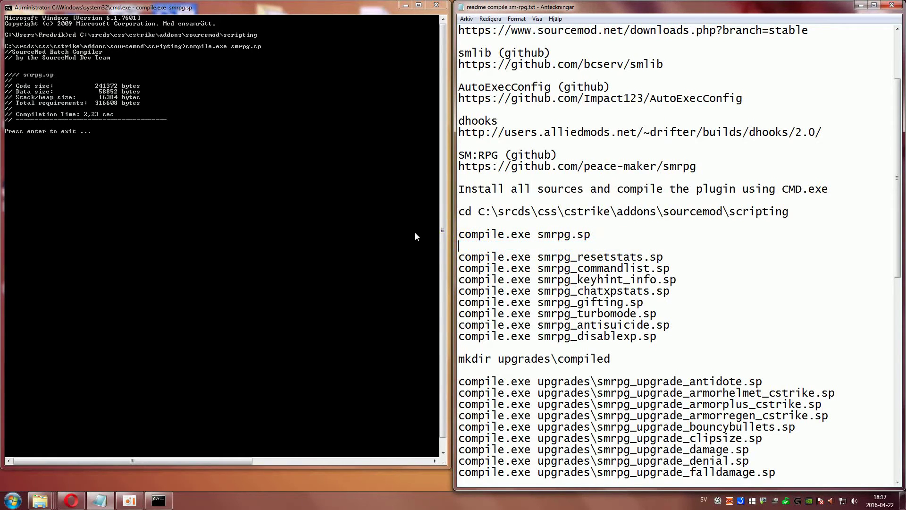
click(490, 20)
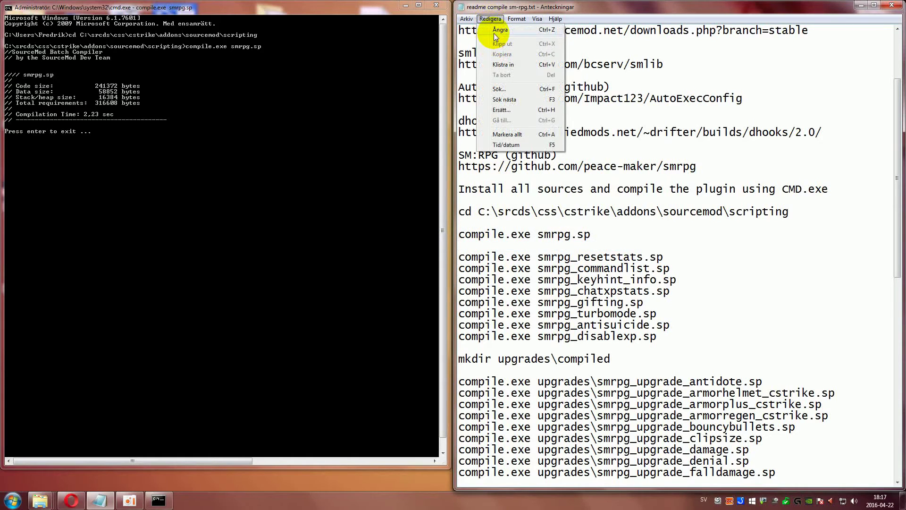
click(494, 32)
click(674, 261)
Finish the smrpg.sp run, compile the effects plugin with compile.exe smrpg_effects.sp from the notes, and return to the prompt.
drag(658, 243, 467, 249)
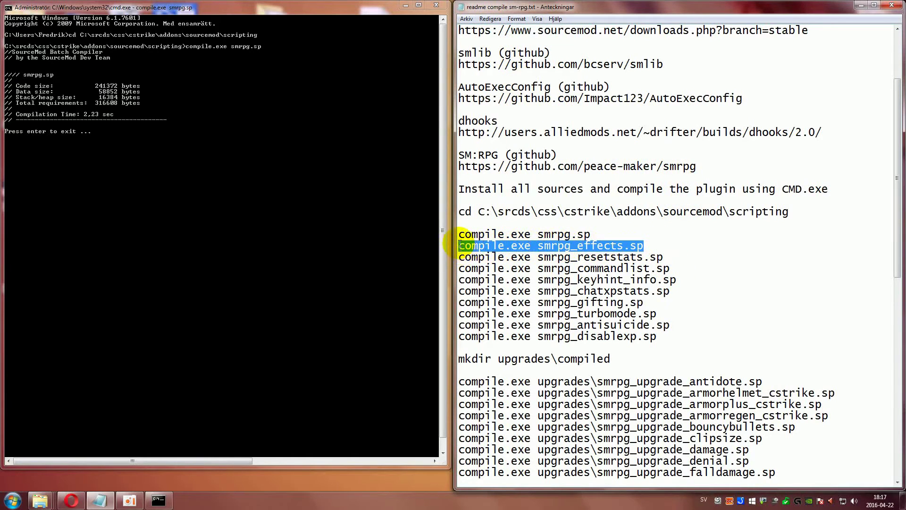
click(260, 189)
key(Return)
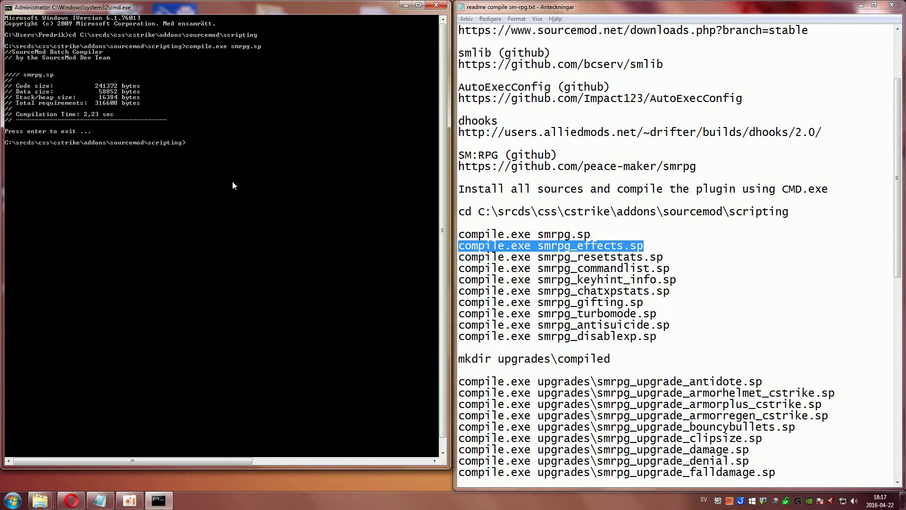
right_click(203, 191)
click(237, 217)
key(Return)
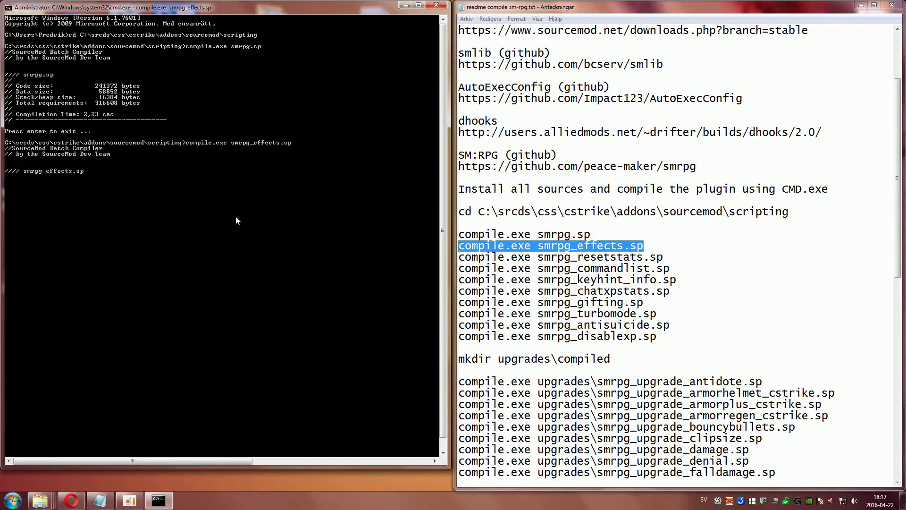
key(Return)
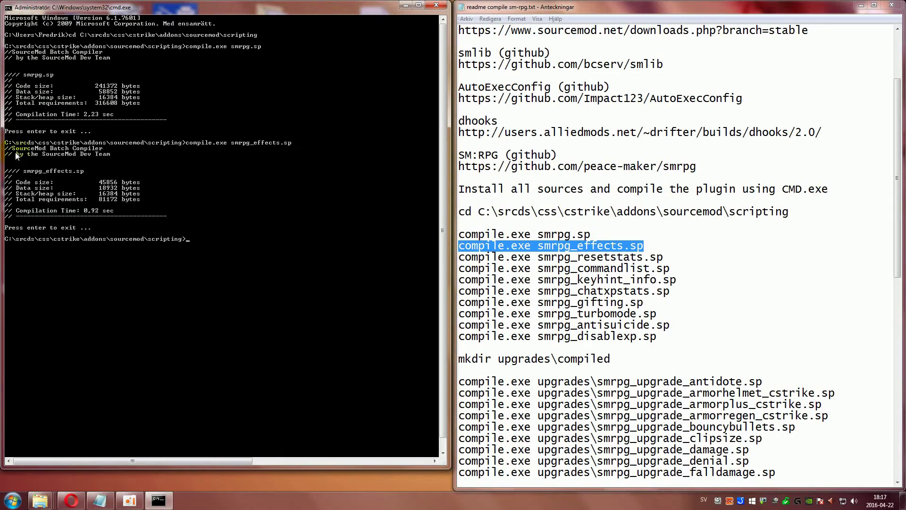
Compile the reset stats plugin by running the notes' command compile.exe smrpg_resetstats.sp in the Command Prompt.
drag(667, 257, 453, 259)
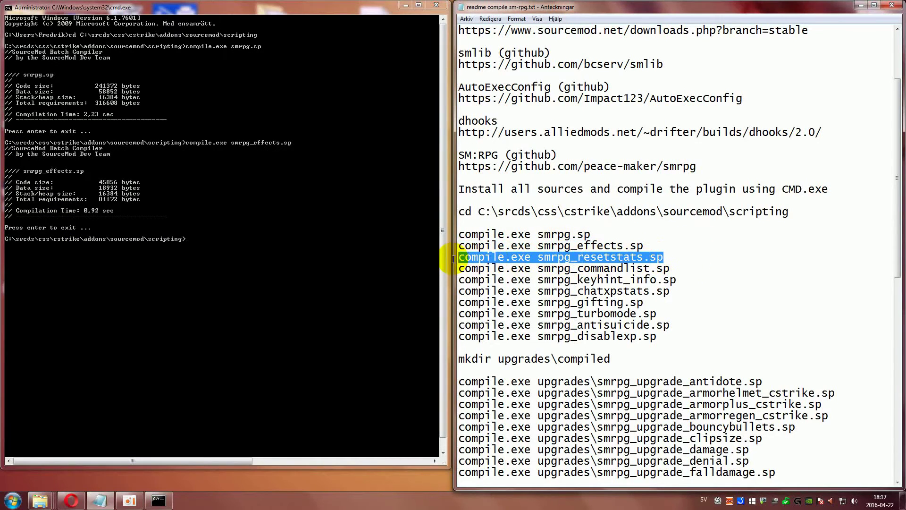
right_click(260, 239)
click(293, 268)
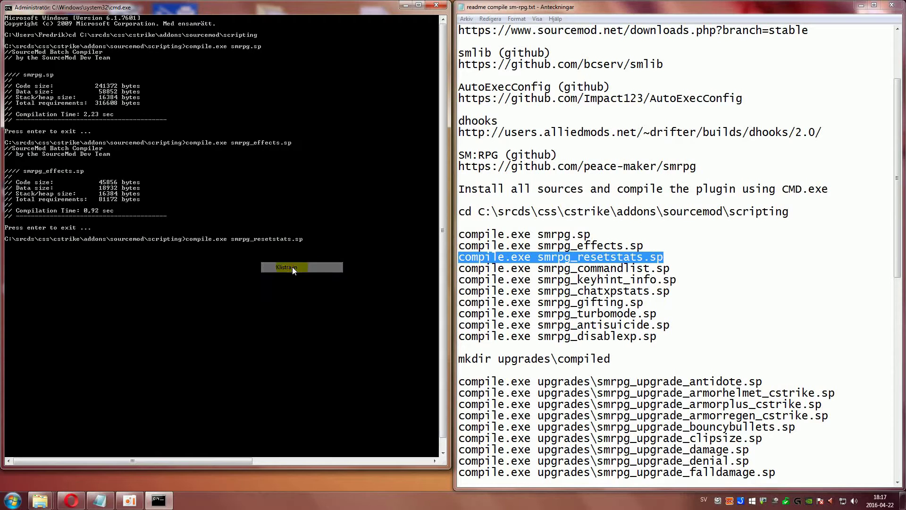
key(Return)
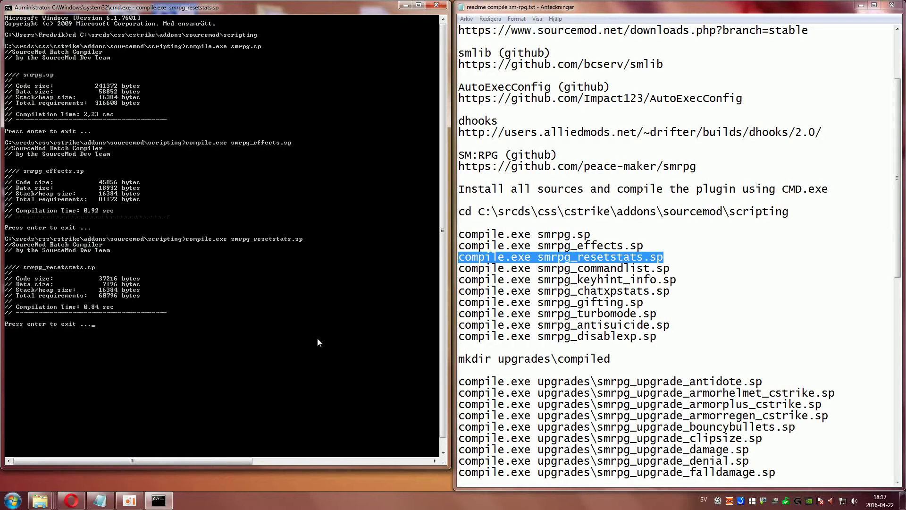
click(130, 501)
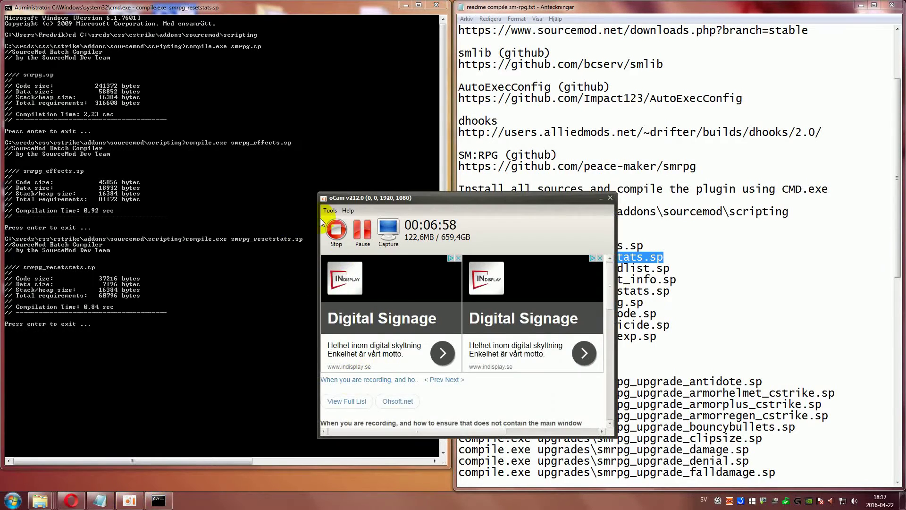
click(356, 242)
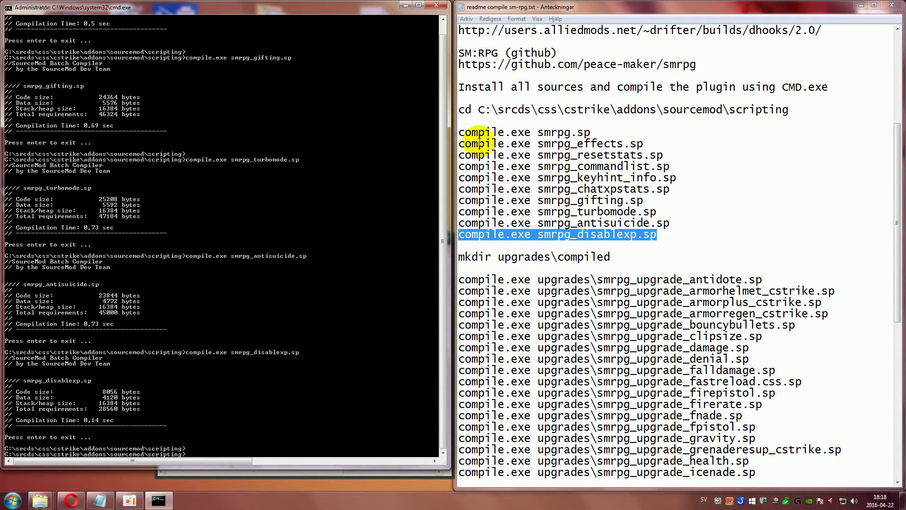
drag(478, 135, 656, 235)
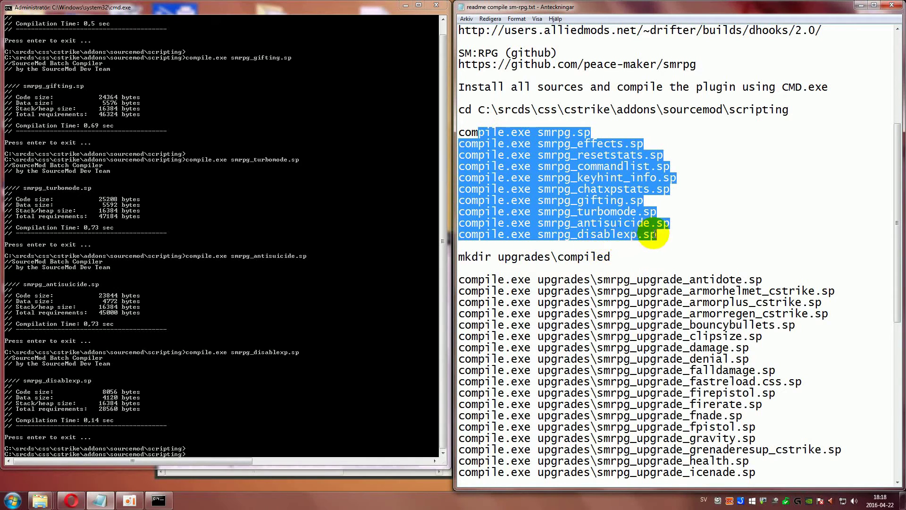
click(629, 262)
Select the command mkdir upgrades\compiled in the notes for use in the Command Prompt.
drag(613, 257, 466, 267)
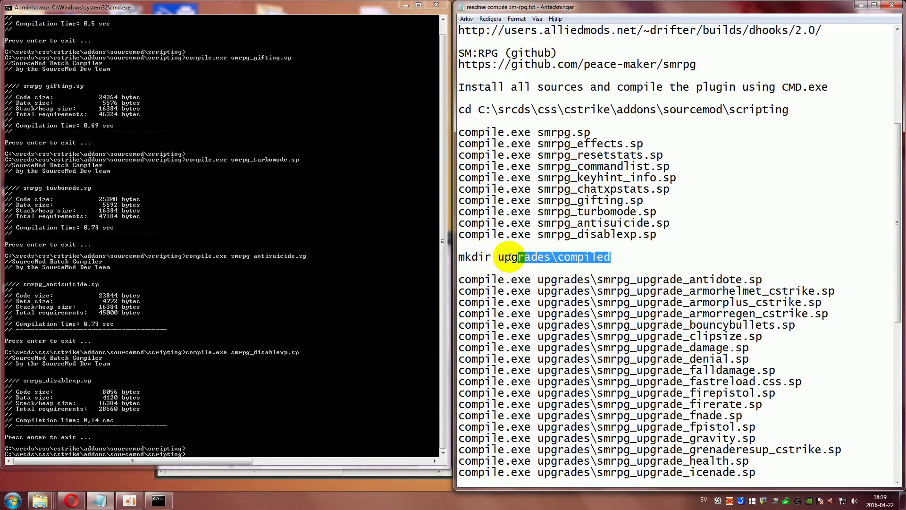